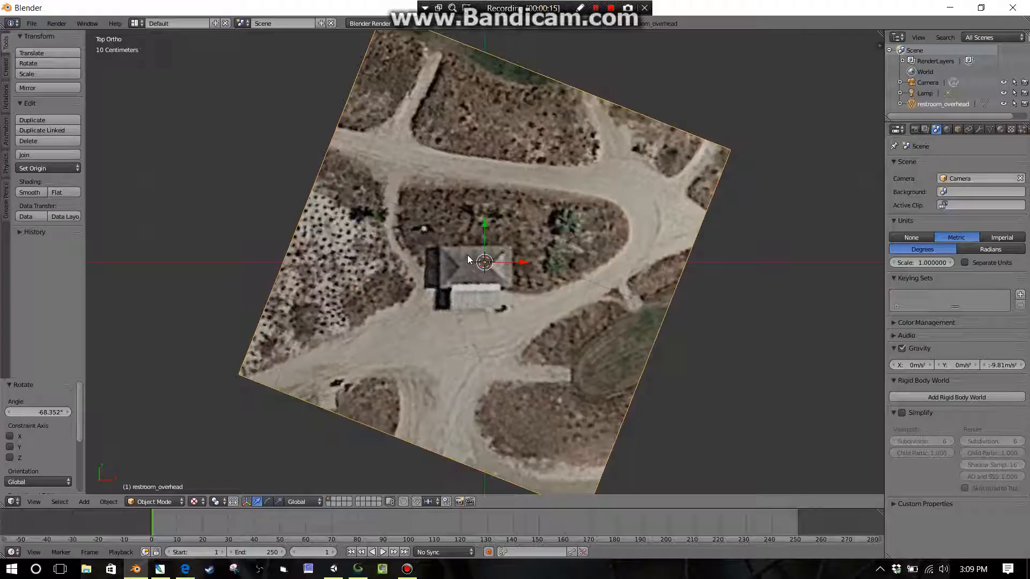
# Deselect everything and add a mesh plane at the scene origin over the overhead photo.
pyautogui.press('a')
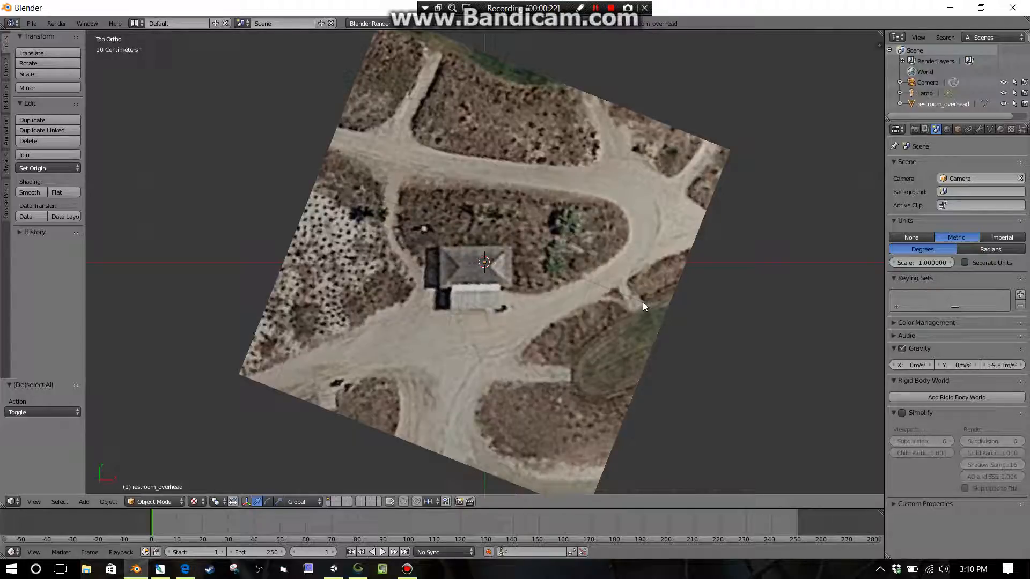
pyautogui.hotkey('shift', 'a')
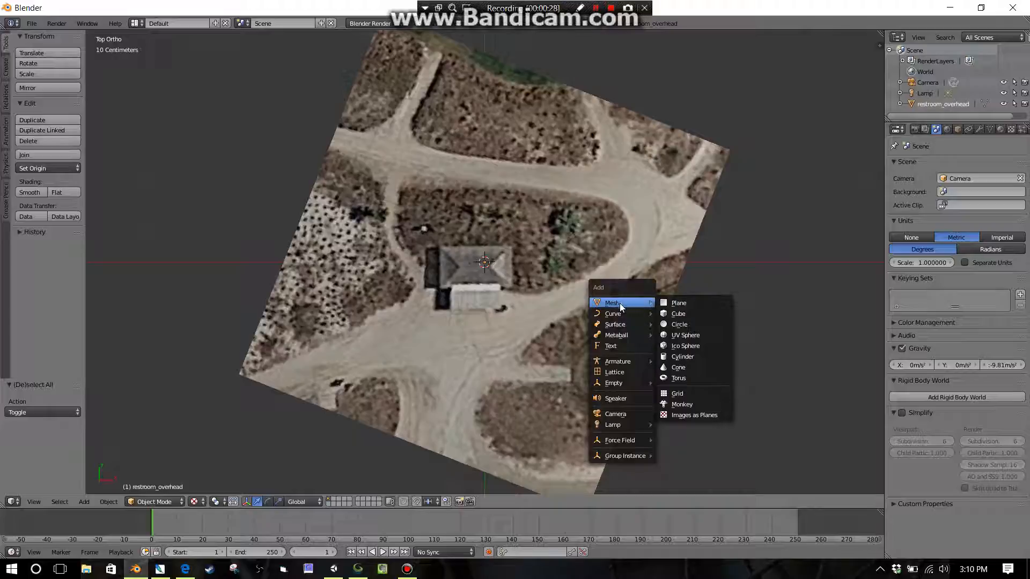
pyautogui.click(665, 304)
pyautogui.scroll(-5, 607, 295)
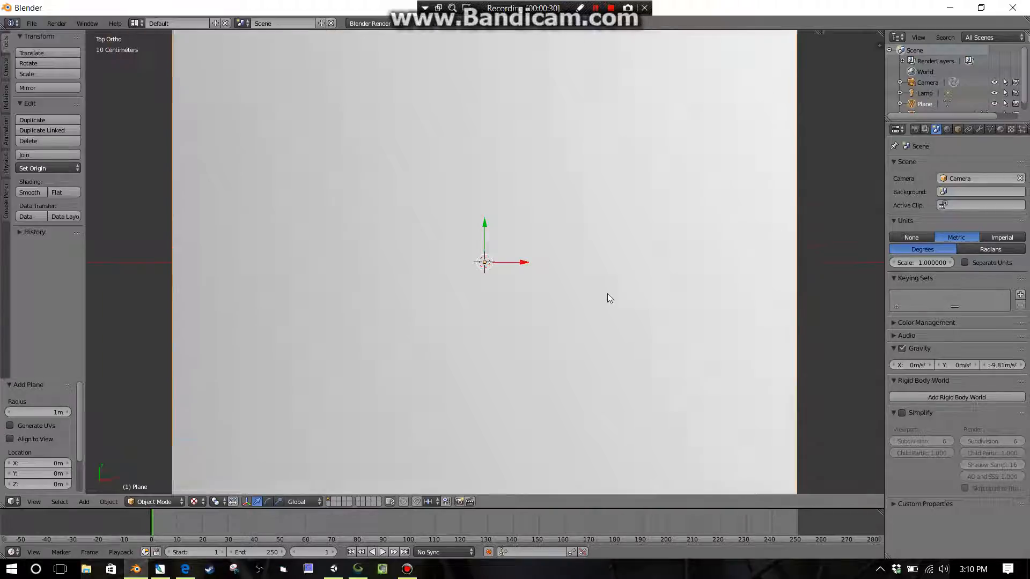
pyautogui.scroll(3, 604, 294)
pyautogui.scroll(-2, 601, 293)
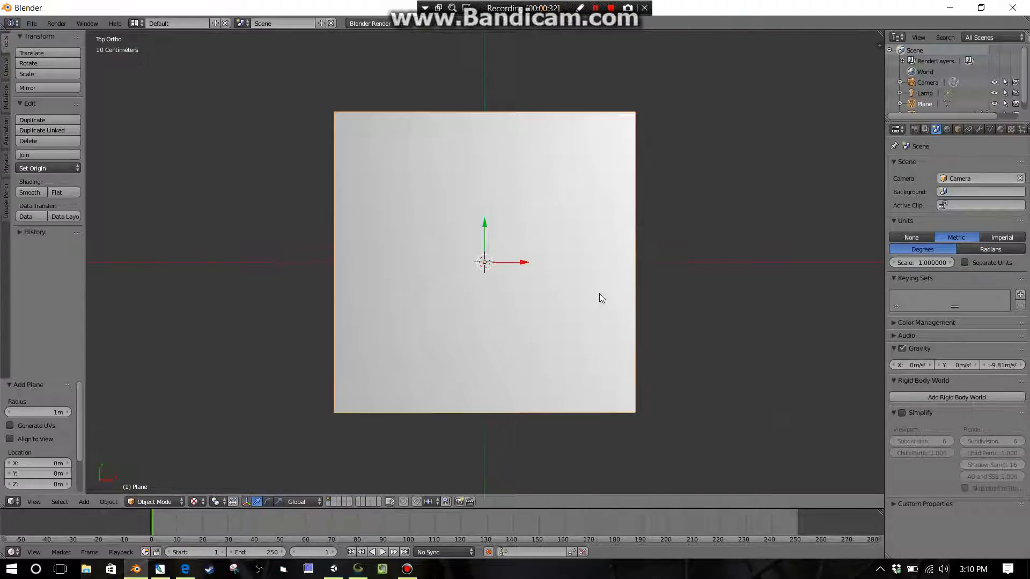
# Scale the new plane down uniformly to about 0.089 so it is close to the building's size.
pyautogui.press('s')
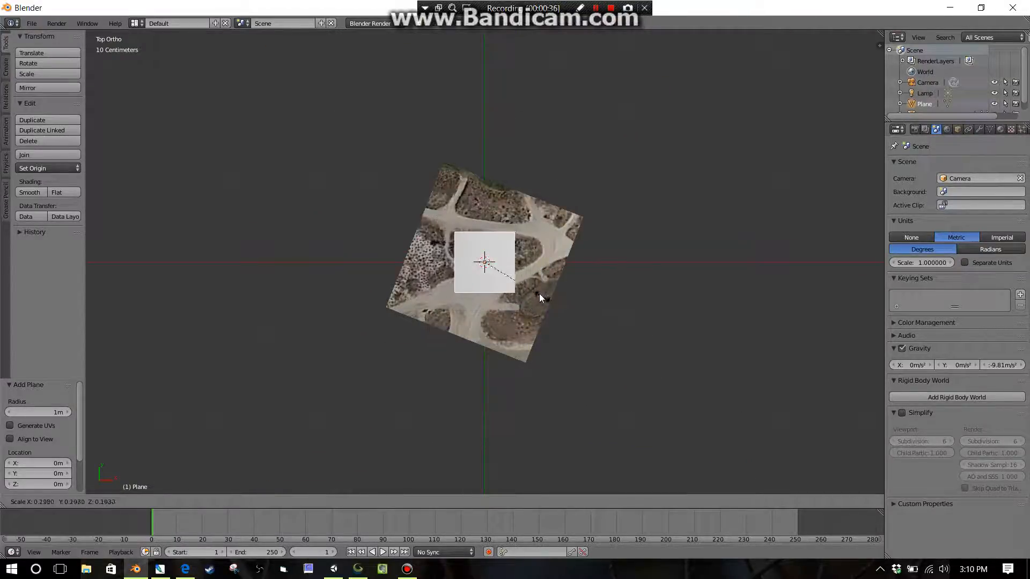
pyautogui.click(511, 279)
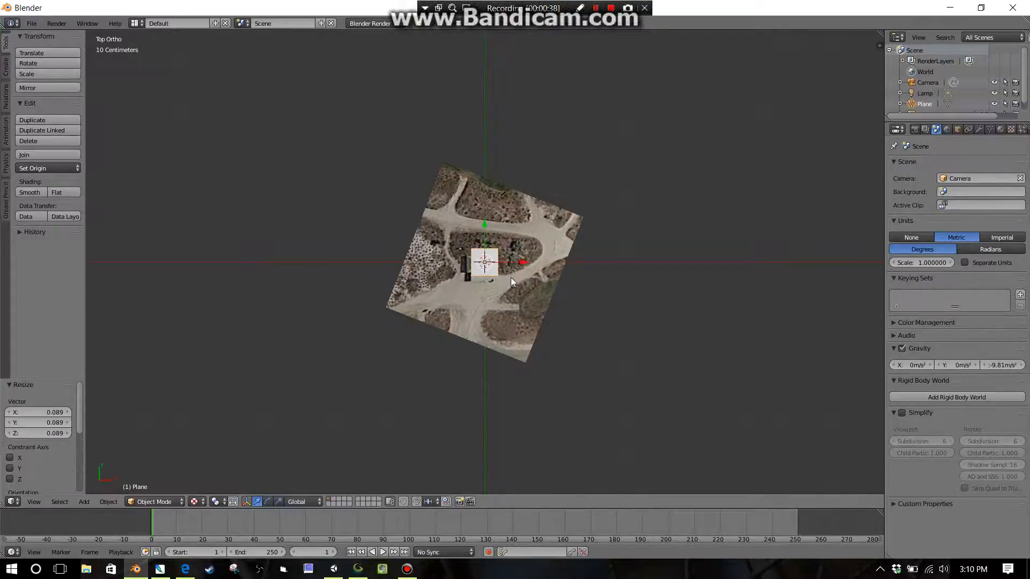
pyautogui.scroll(6, 508, 300)
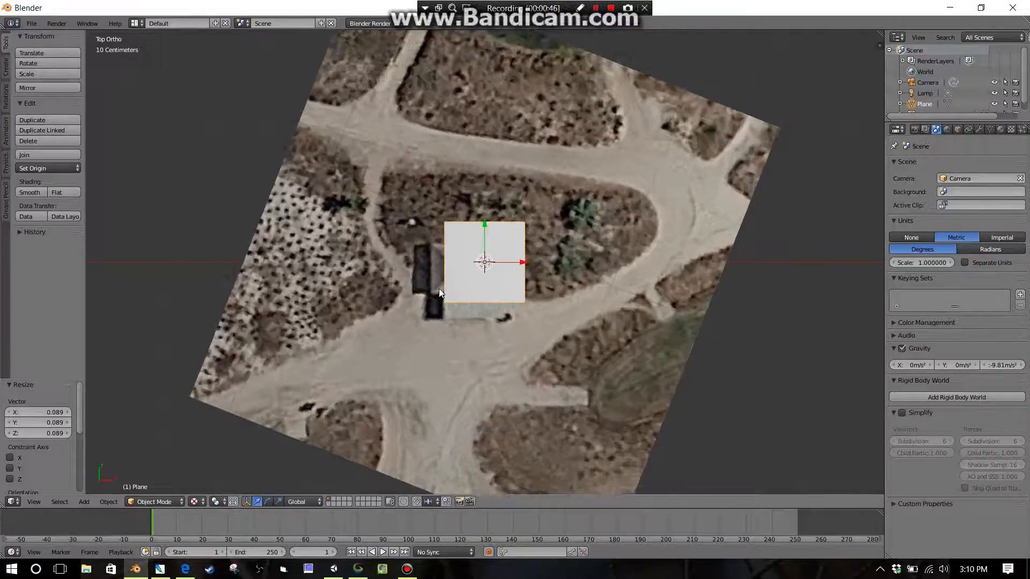
pyautogui.scroll(1, 439, 287)
pyautogui.scroll(-1, 441, 297)
pyautogui.scroll(1, 439, 291)
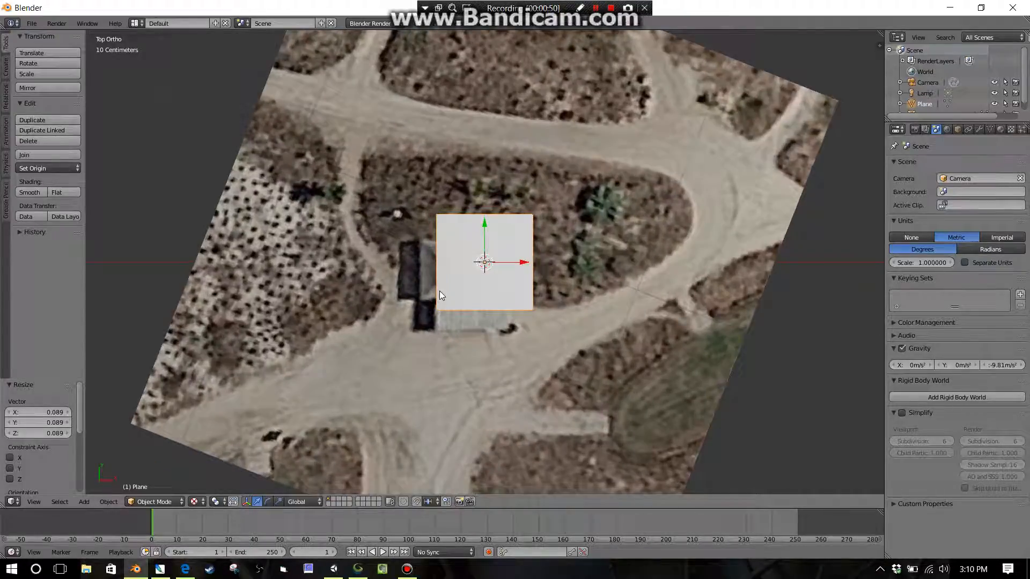
pyautogui.scroll(-1, 419, 289)
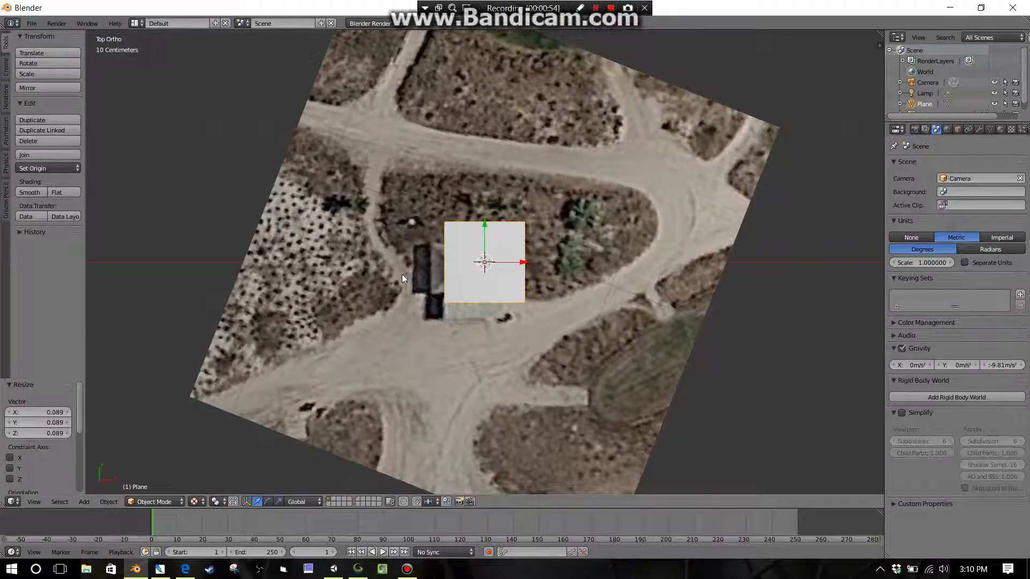
# Select the restroom_overhead image and enlarge it uniformly by a factor of about 3.583.
pyautogui.rightClick(399, 320)
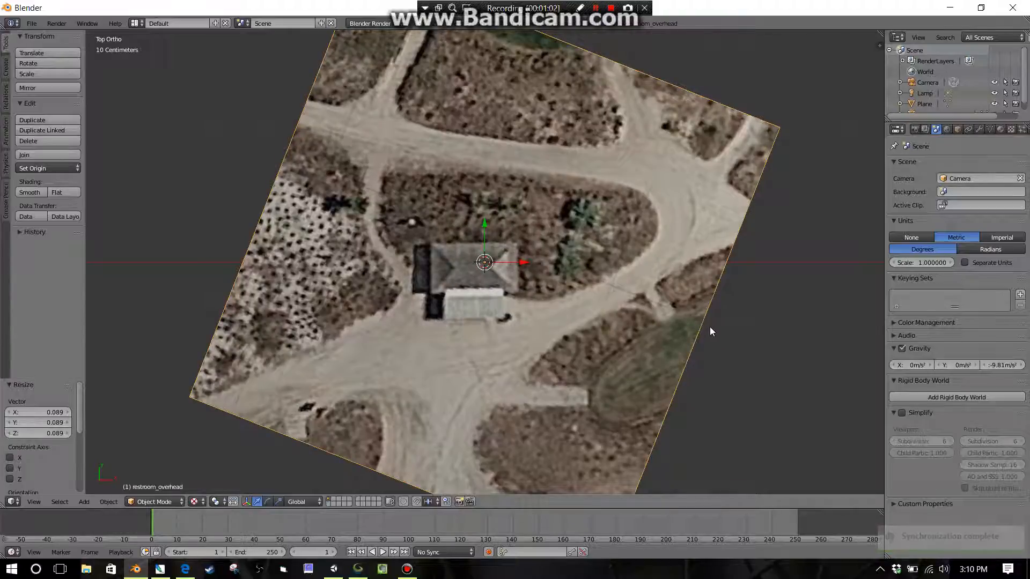
pyautogui.press('s')
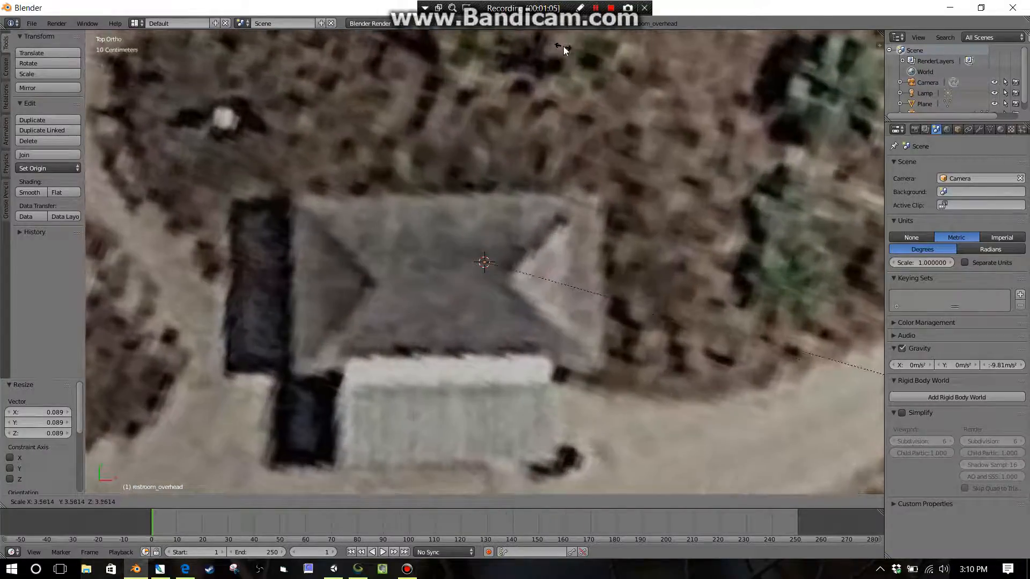
pyautogui.click(564, 48)
pyautogui.scroll(-9, 588, 114)
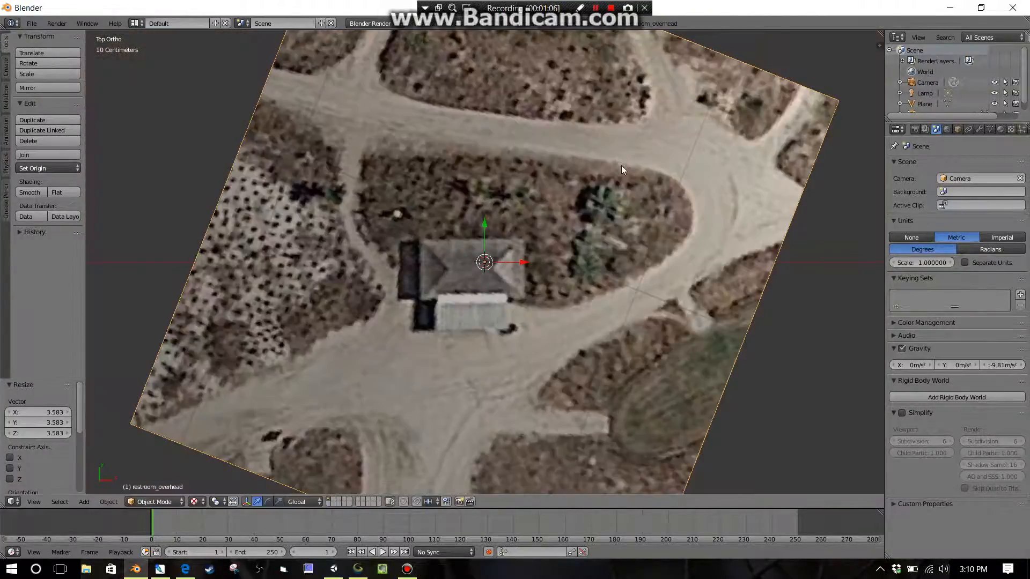
pyautogui.scroll(4, 580, 225)
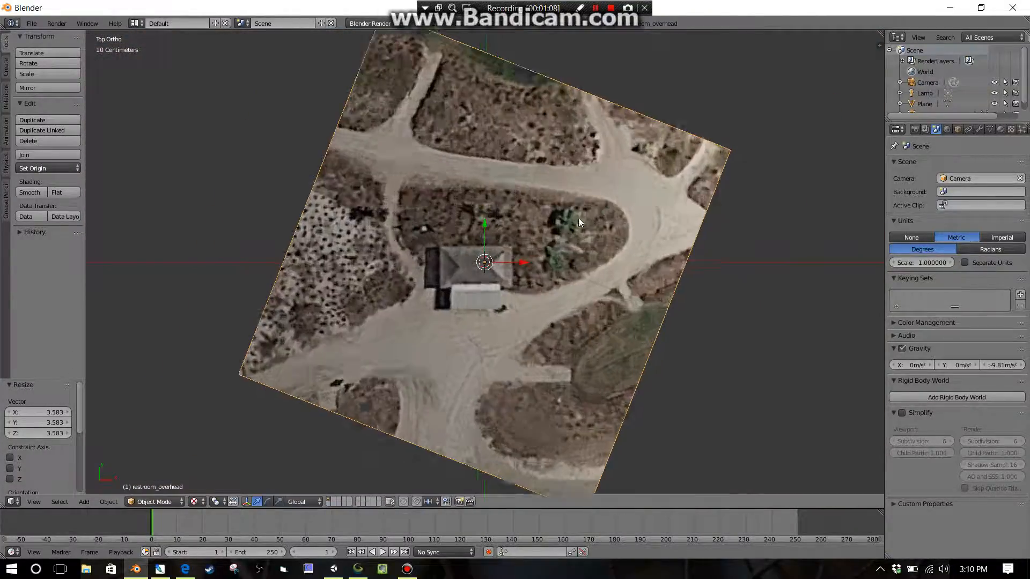
pyautogui.scroll(-2, 584, 233)
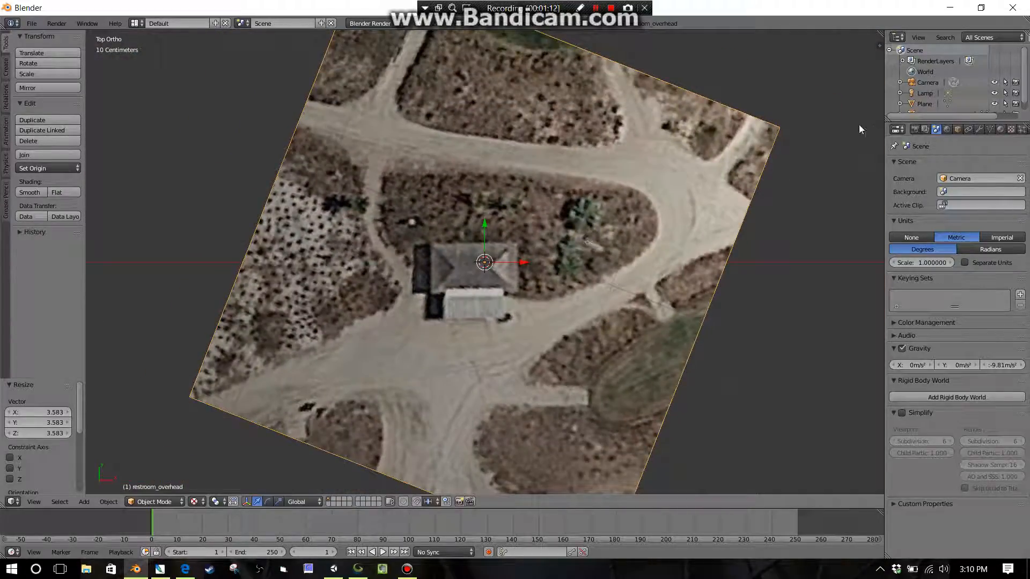
pyautogui.scroll(-2, 858, 121)
pyautogui.scroll(2, 859, 122)
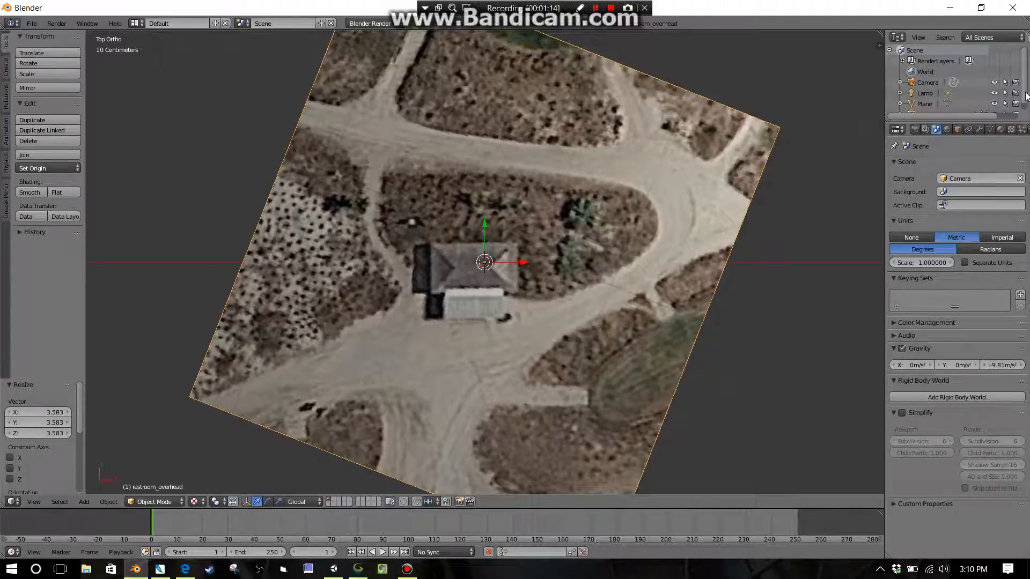
# Select the plane and move it about -7.8 cm in X and 6 cm in Y, to the roof's upper edge.
pyautogui.scroll(-1, 945, 91)
pyautogui.click(923, 97)
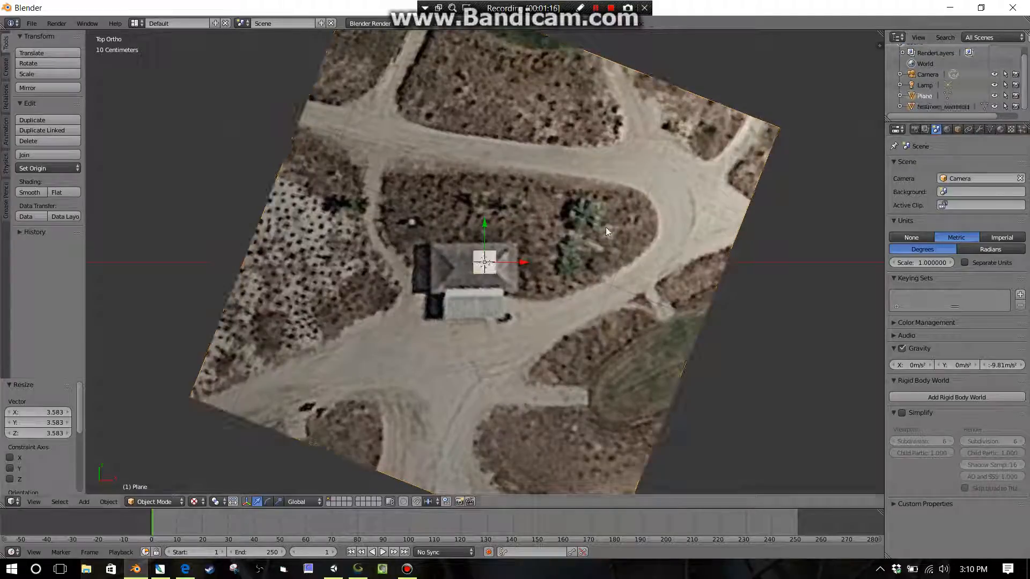
pyautogui.scroll(5, 494, 281)
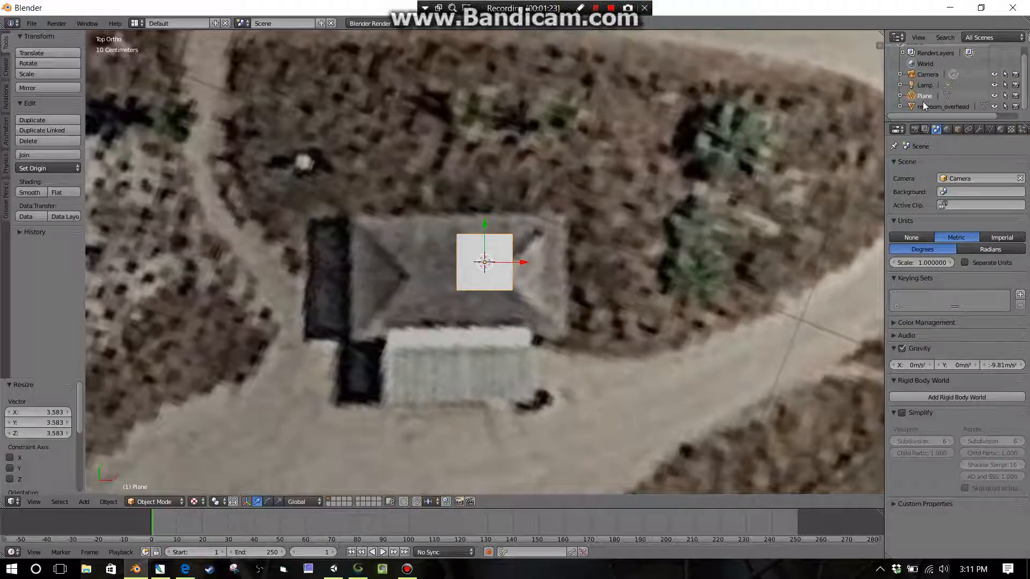
pyautogui.scroll(2, 524, 280)
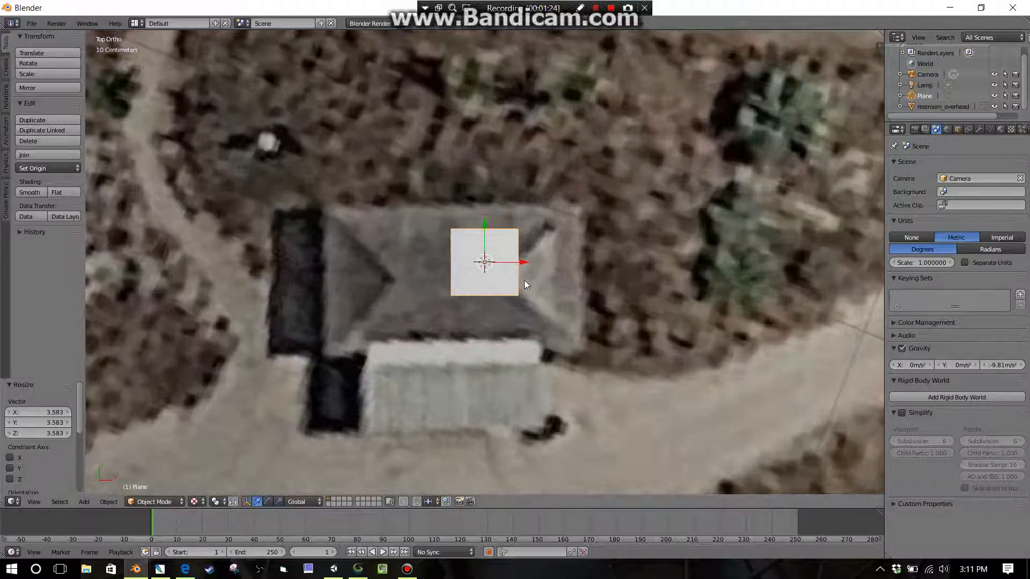
pyautogui.scroll(1, 474, 271)
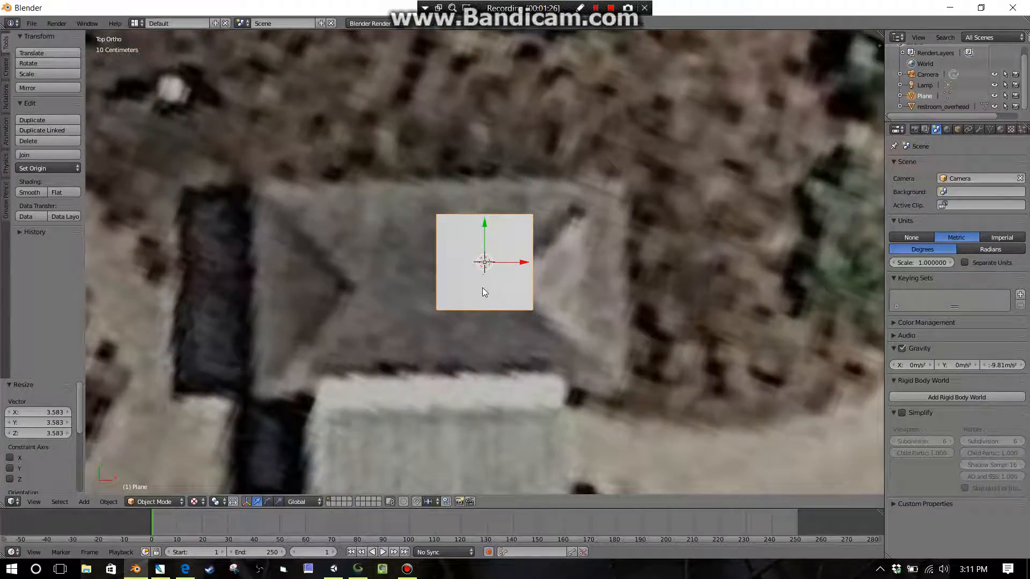
pyautogui.rightClick(449, 254)
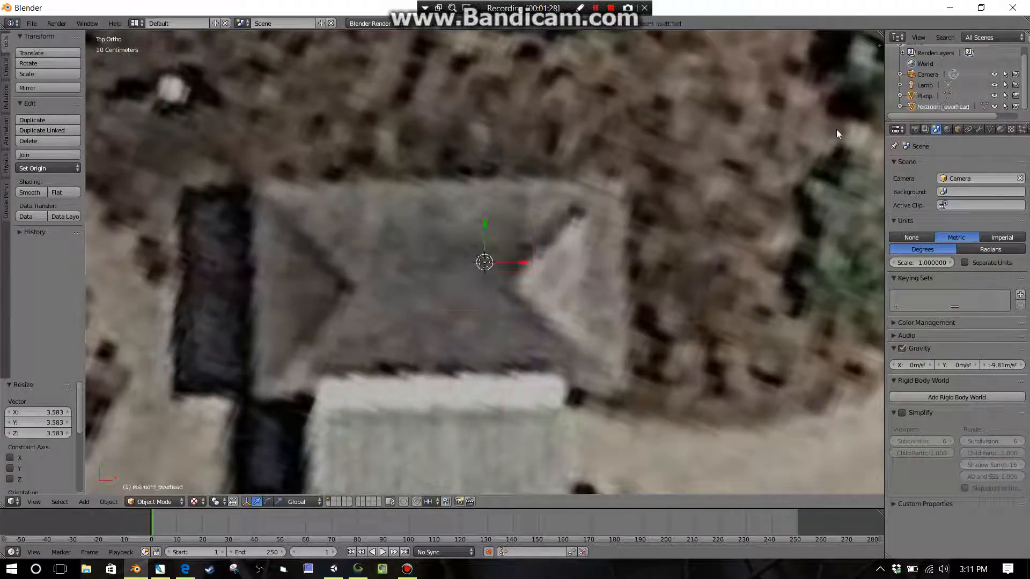
pyautogui.click(930, 96)
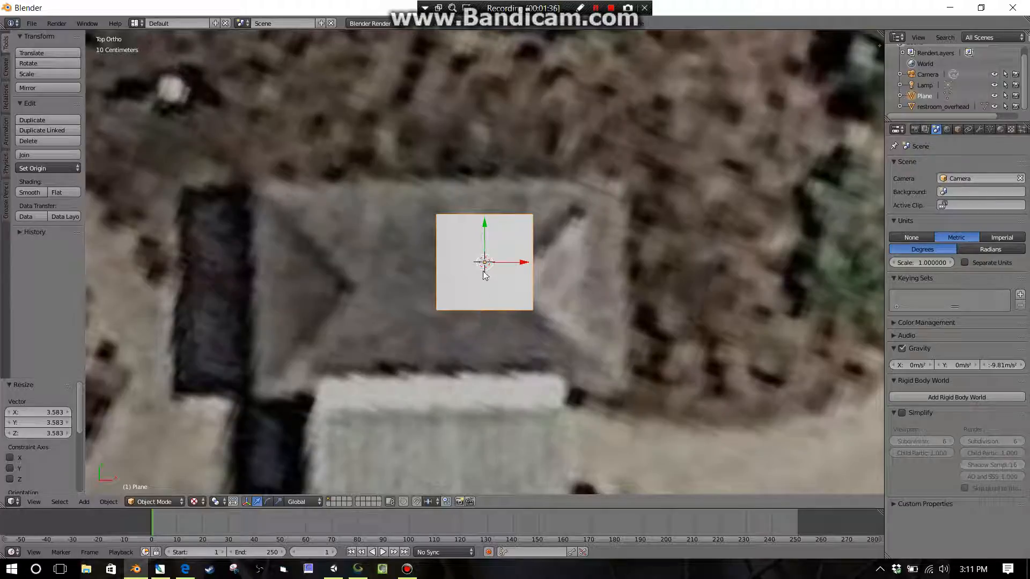
pyautogui.press('g')
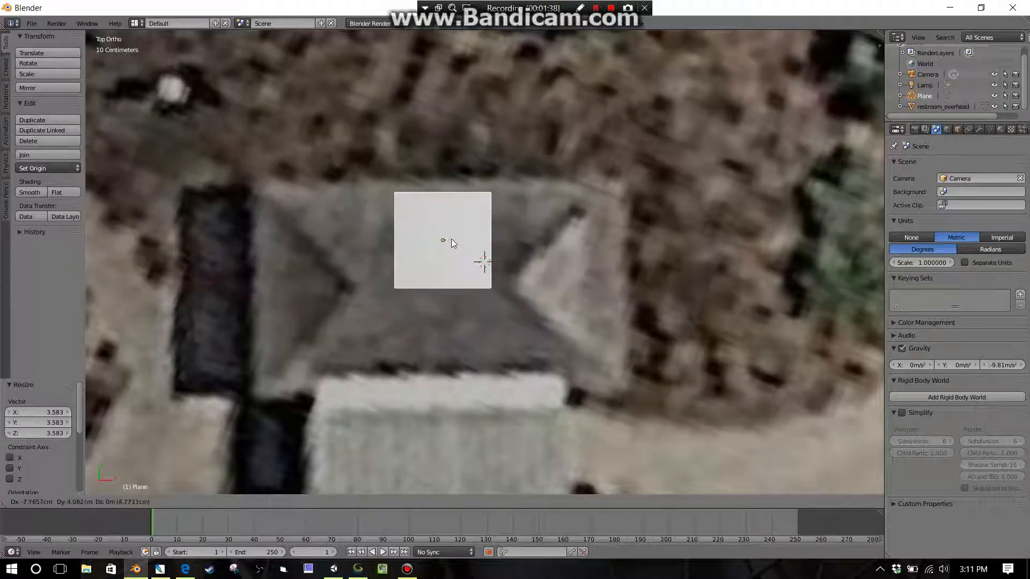
pyautogui.click(452, 233)
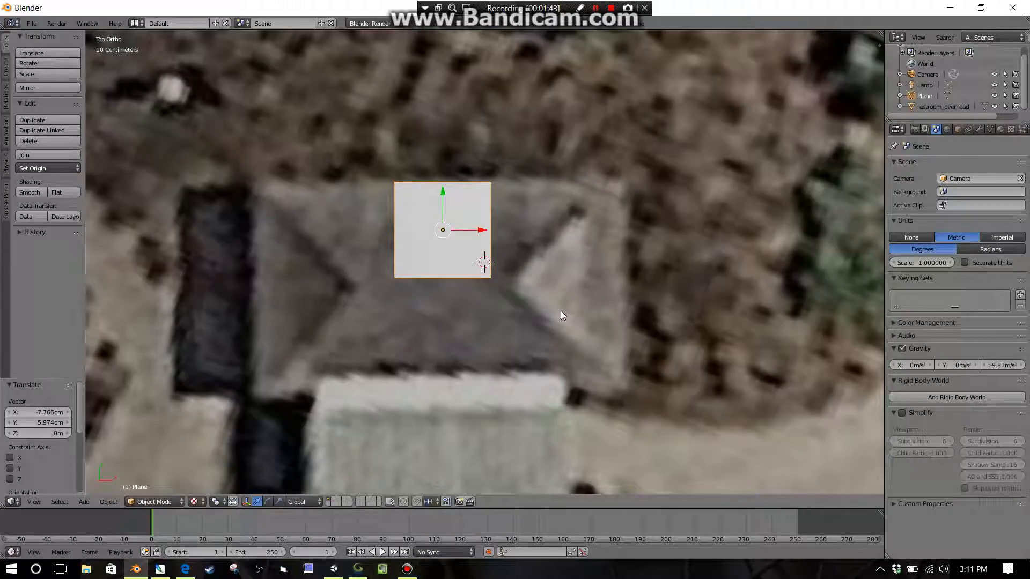
# Stretch the plane along X by a factor of about 3.88 to match the roof's width.
pyautogui.press('s')
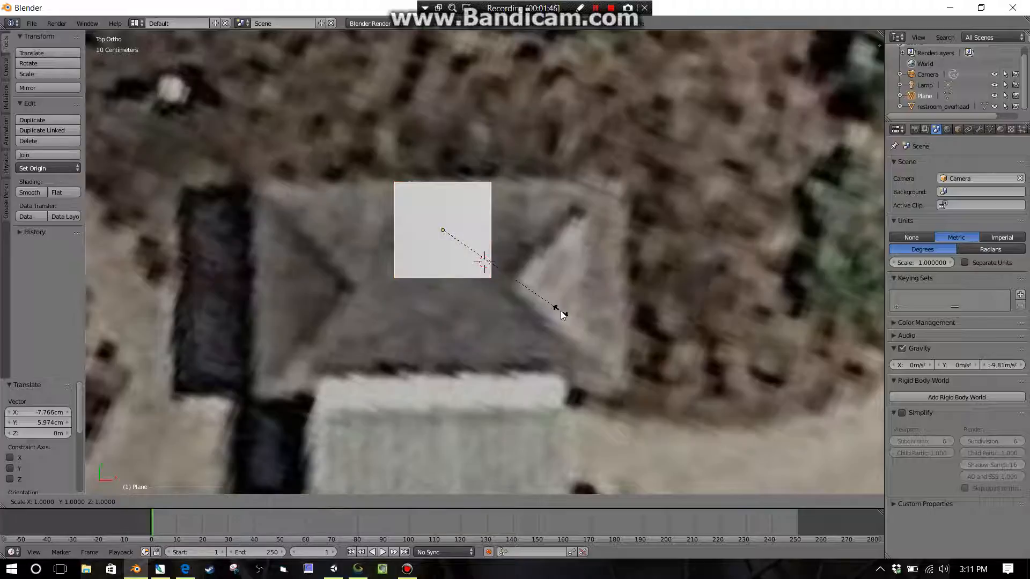
pyautogui.press('x')
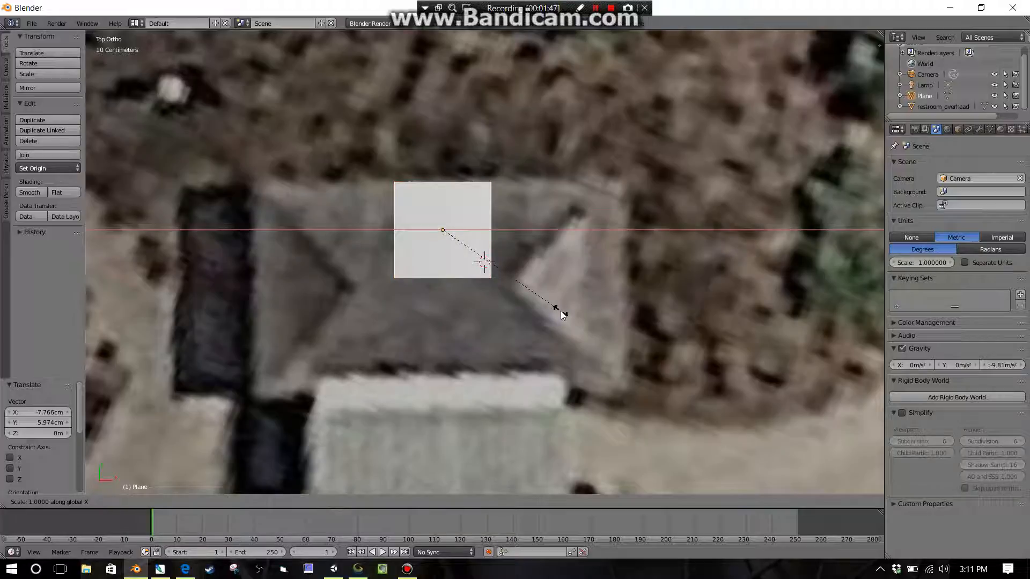
pyautogui.click(171, 411)
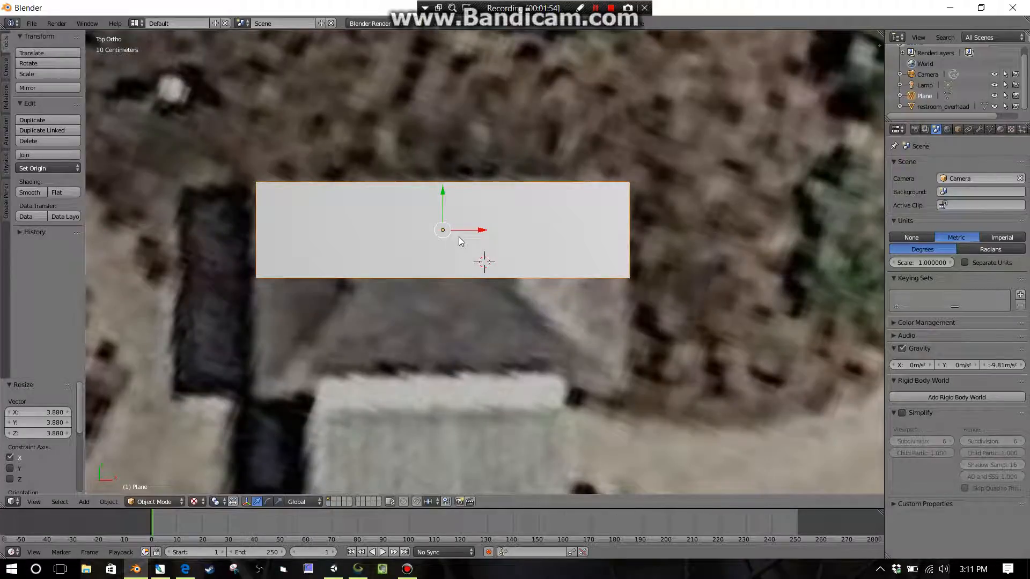
# Move the plane about -4 mm in X and -11 cm in Y, and scale it along Y by about 2.134 to cover the roof.
pyautogui.press('g')
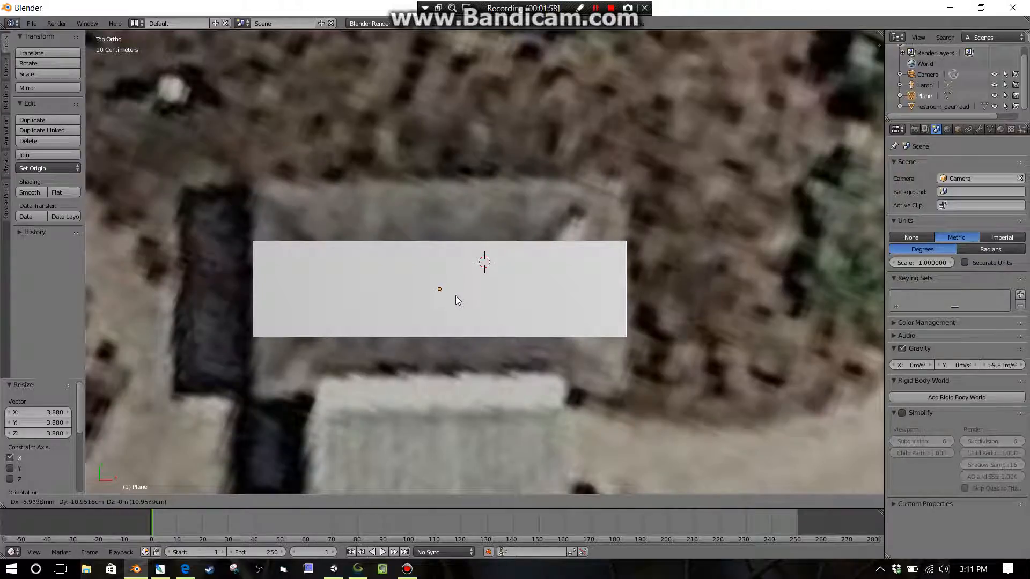
pyautogui.click(456, 295)
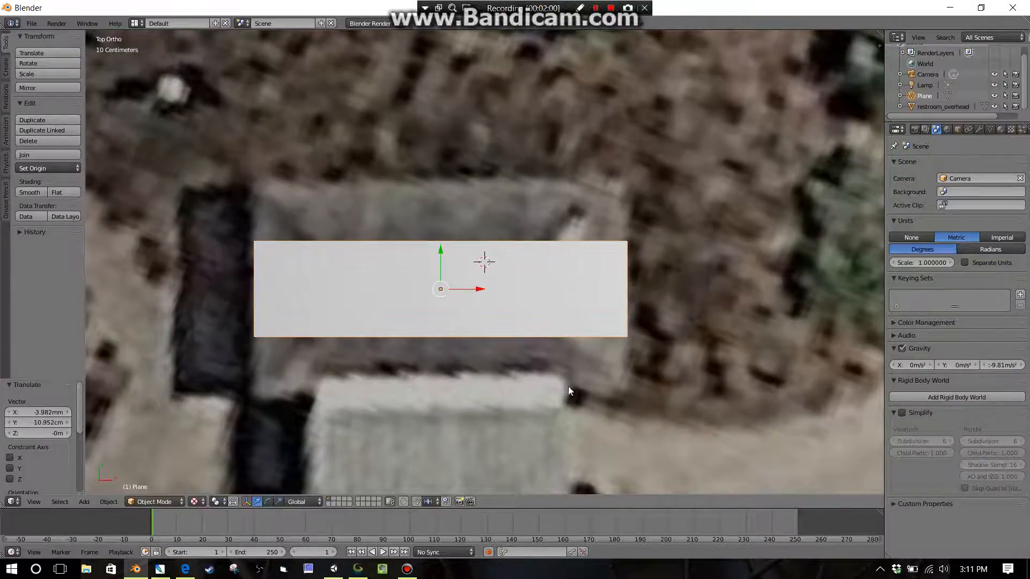
pyautogui.press('s')
pyautogui.press('y')
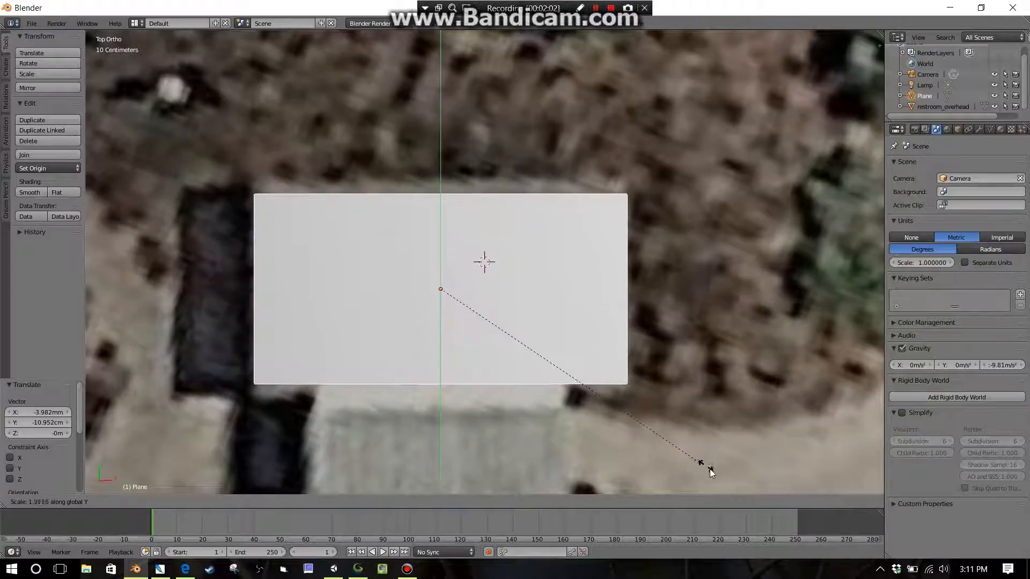
pyautogui.click(726, 479)
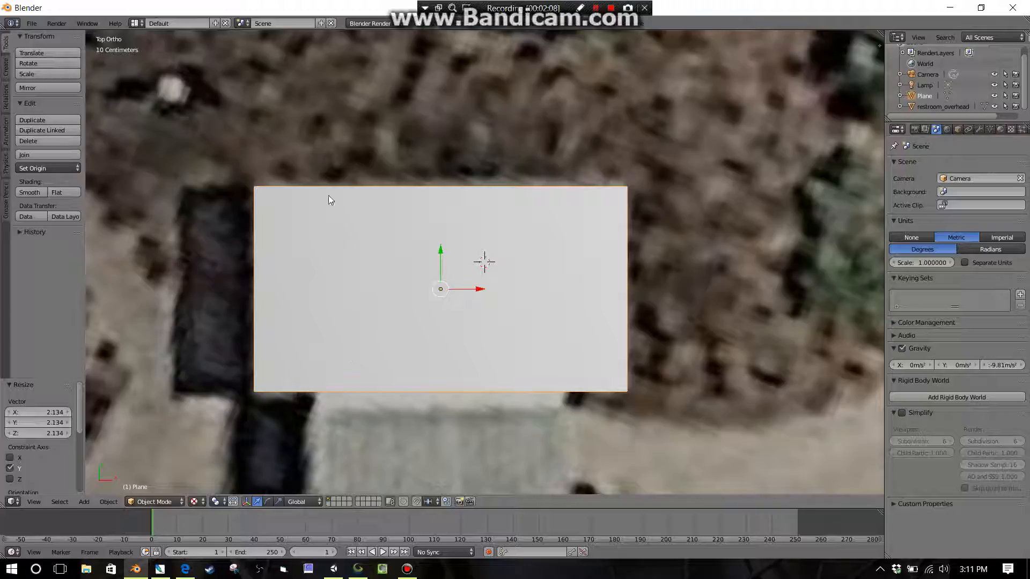
# Select the plane covering the roof and switch it to Edit Mode.
pyautogui.press('Tab')
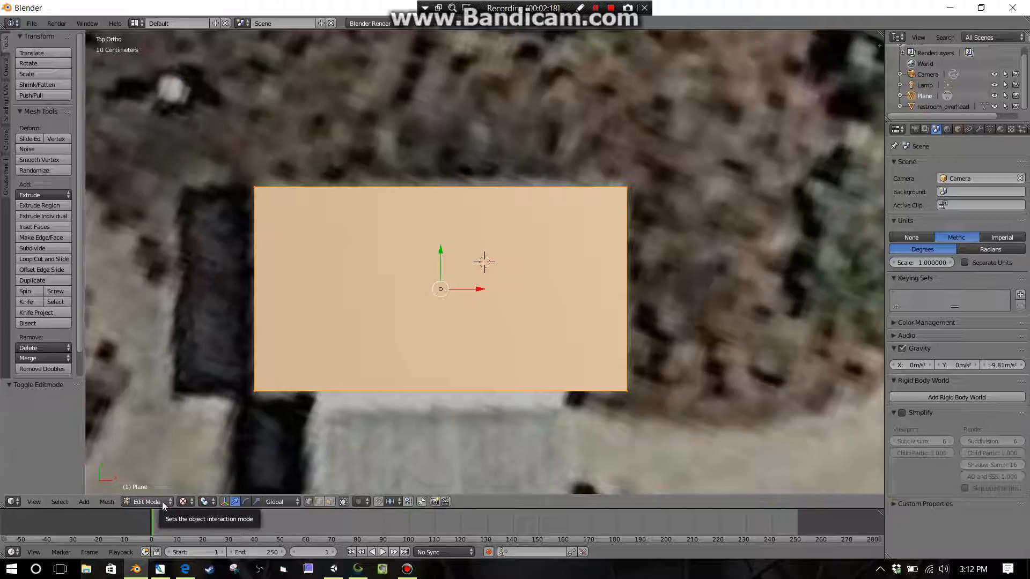
pyautogui.press('Tab')
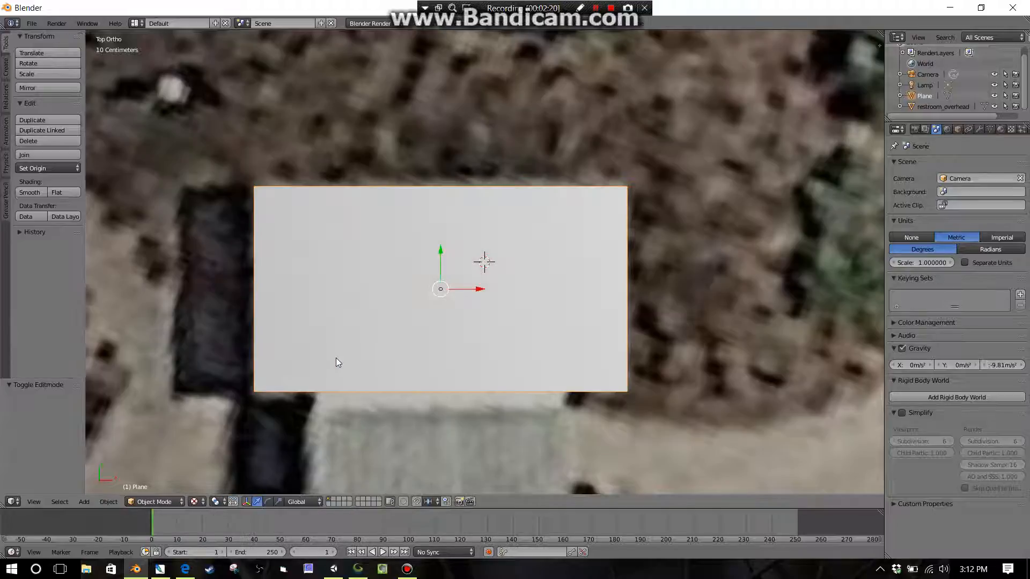
pyautogui.rightClick(304, 353)
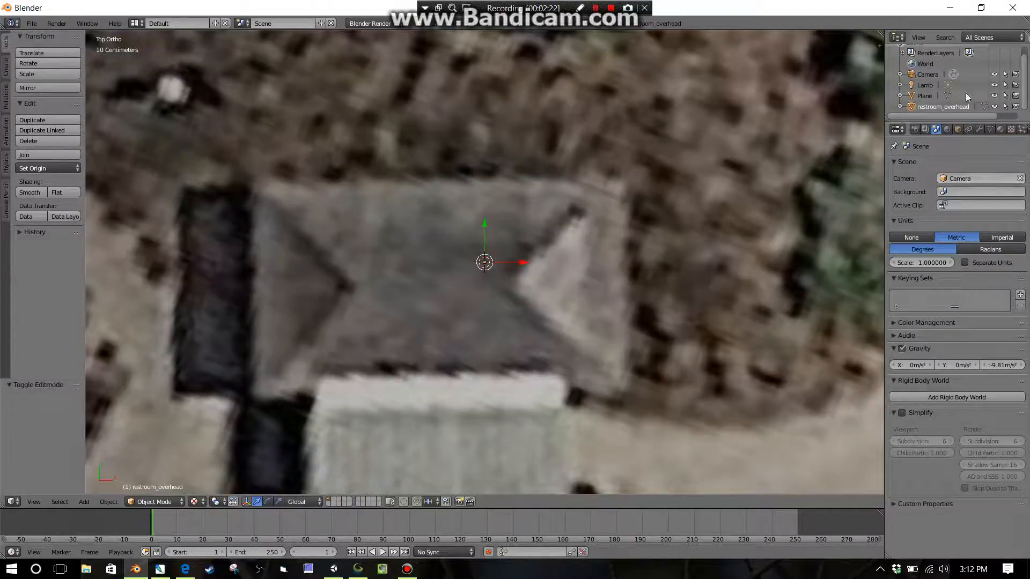
pyautogui.rightClick(455, 301)
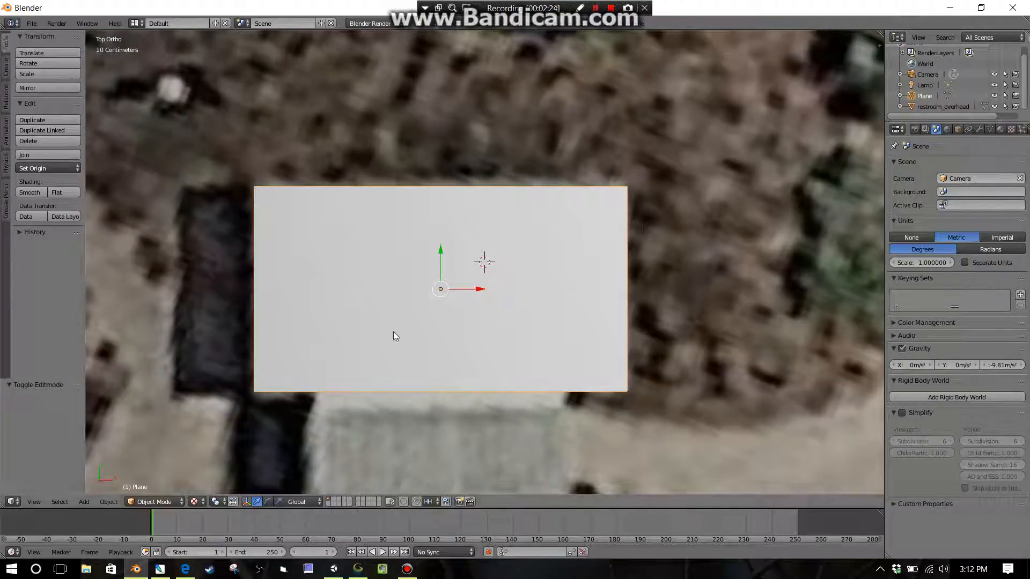
pyautogui.press('Tab')
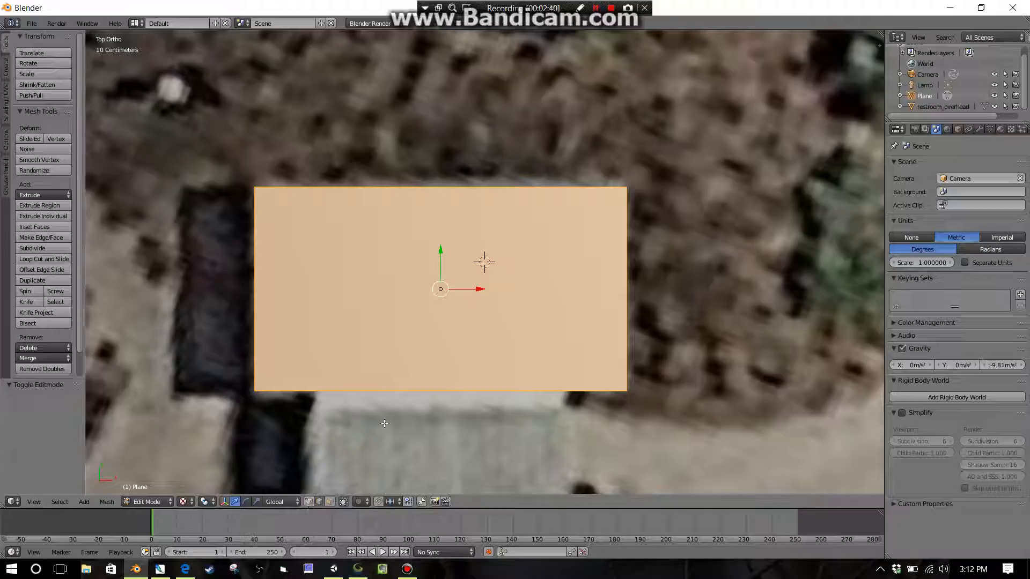
# Select the plane's lower edge and move it about 24.9 cm along Y, toward the upper edge.
pyautogui.rightClick(385, 391)
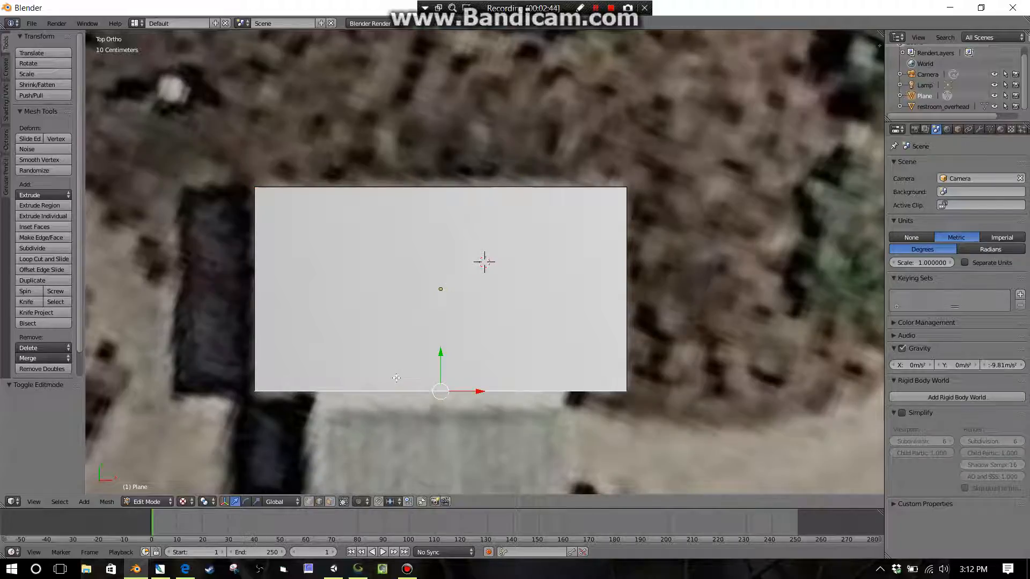
pyautogui.press('g')
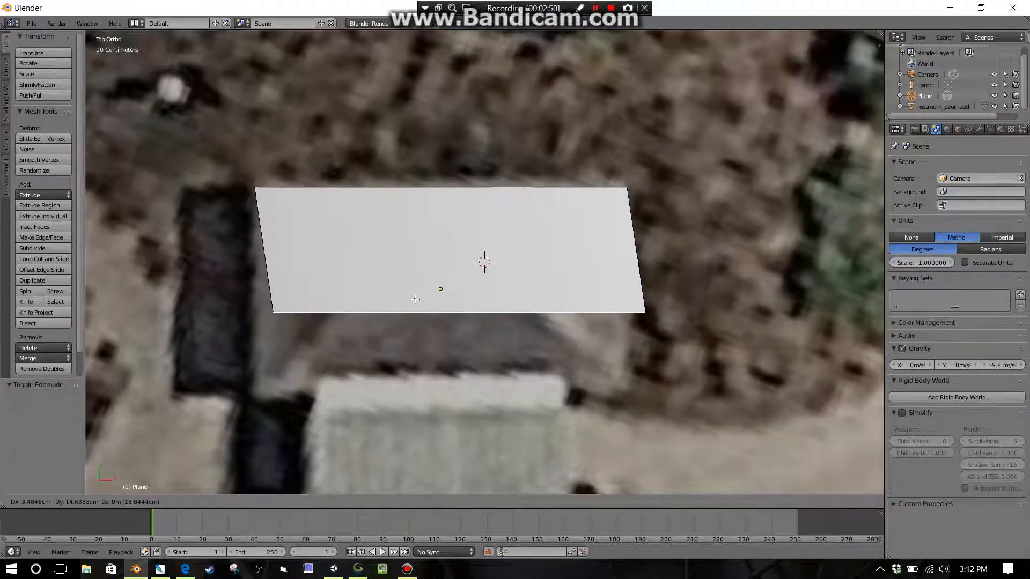
pyautogui.press('y')
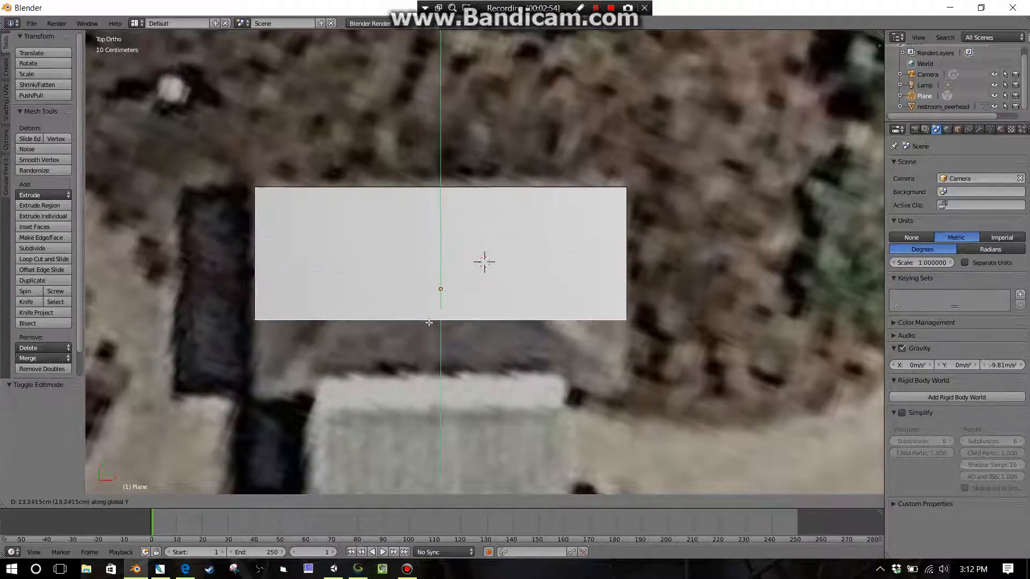
pyautogui.click(427, 239)
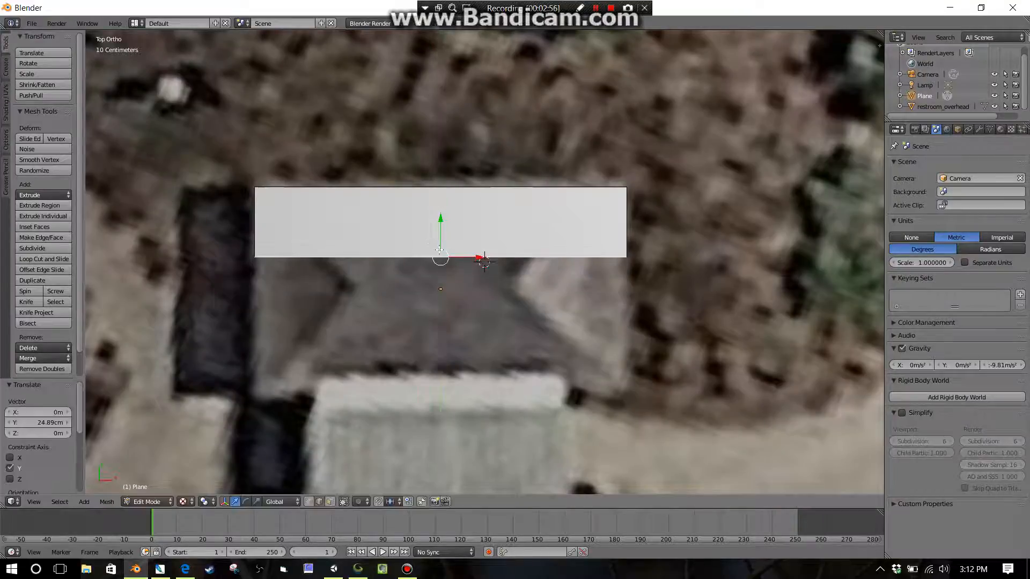
# Select the plane's left edge and move it about 54.7 cm along X, toward the right edge.
pyautogui.rightClick(253, 237)
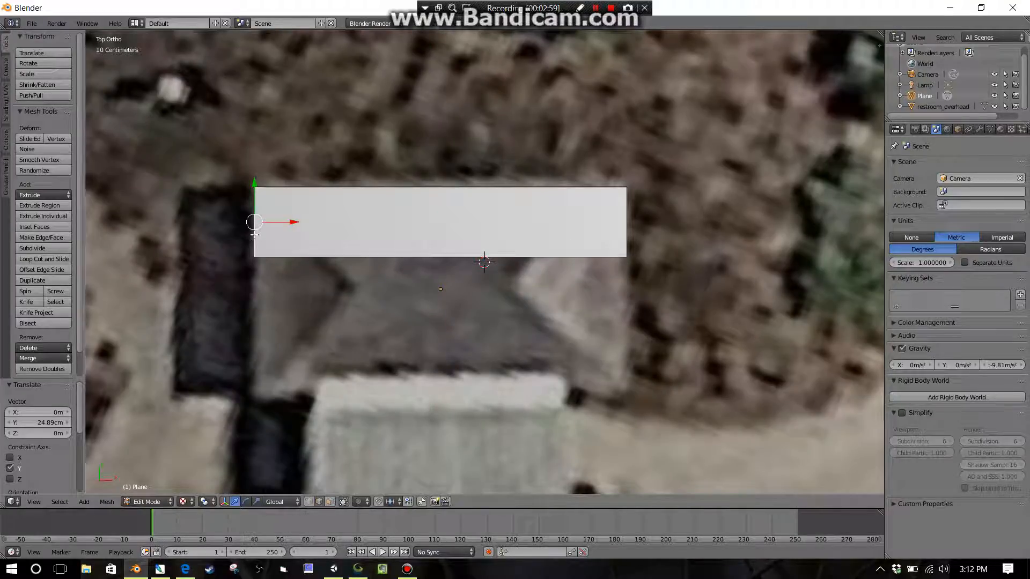
pyautogui.press('g')
pyautogui.press('x')
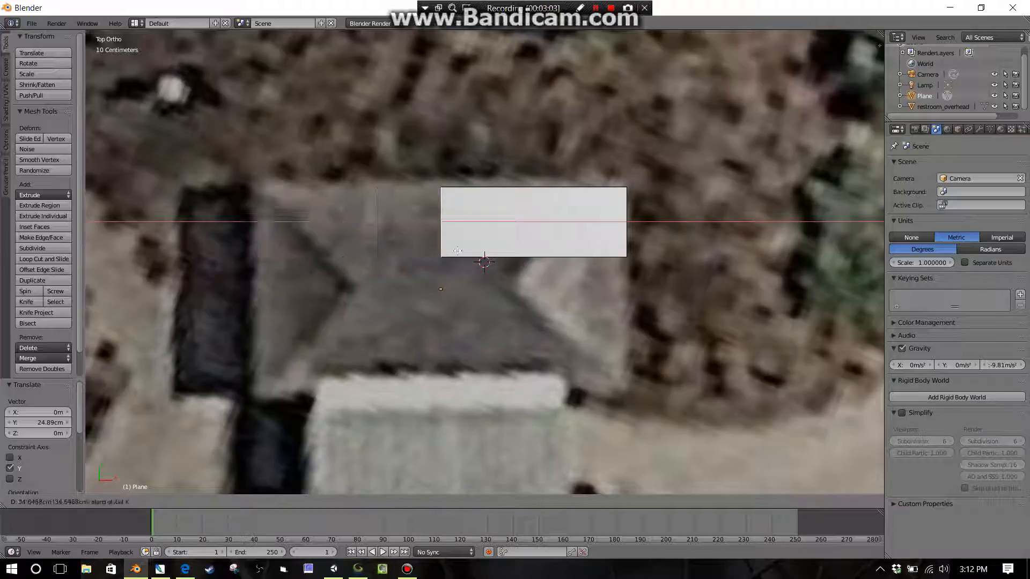
pyautogui.click(559, 252)
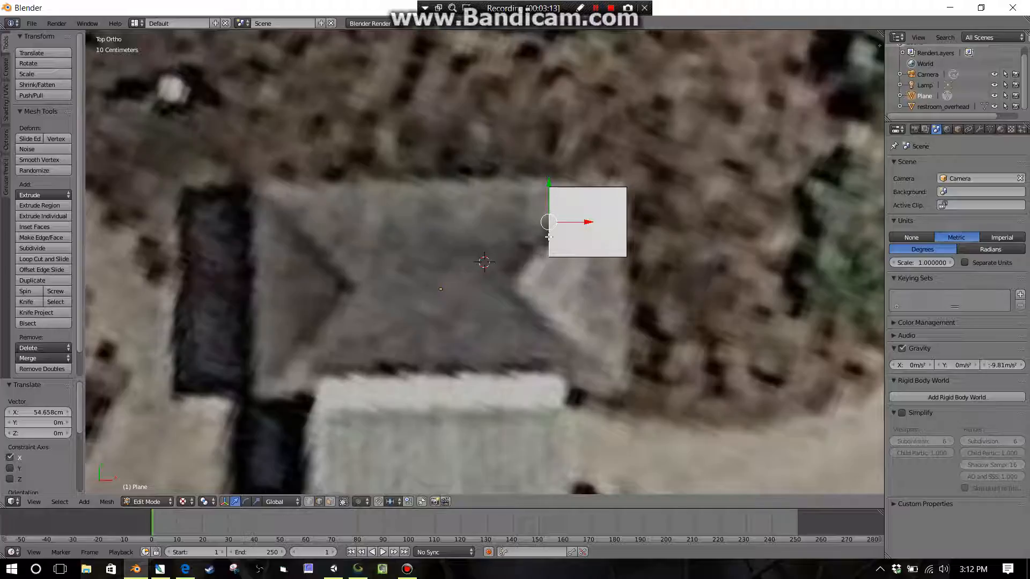
# Move the left edge about -54.3 cm along X and the lower edge about -25.6 cm along Y to match the roof outline.
pyautogui.press('g')
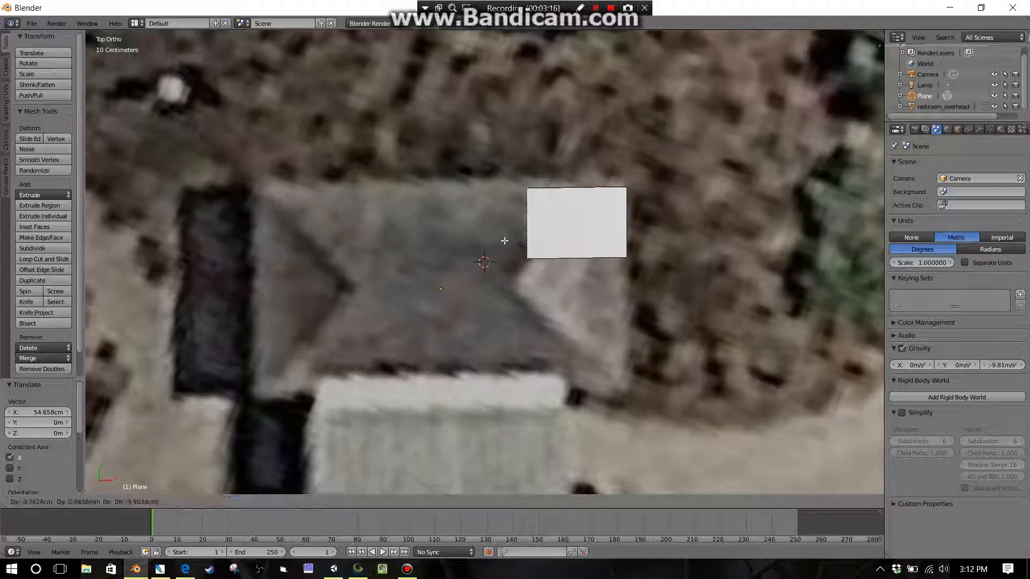
pyautogui.press('x')
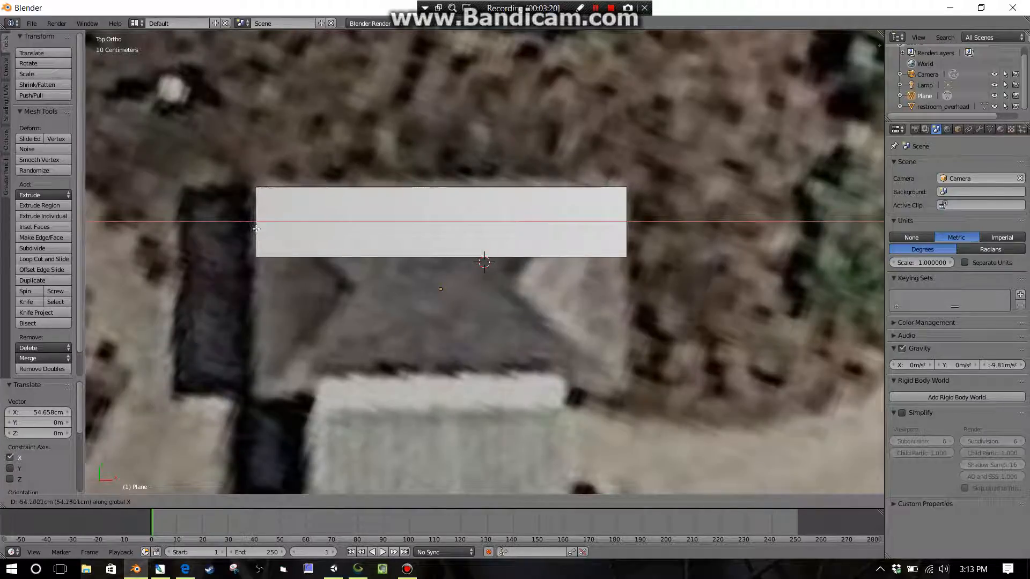
pyautogui.click(257, 230)
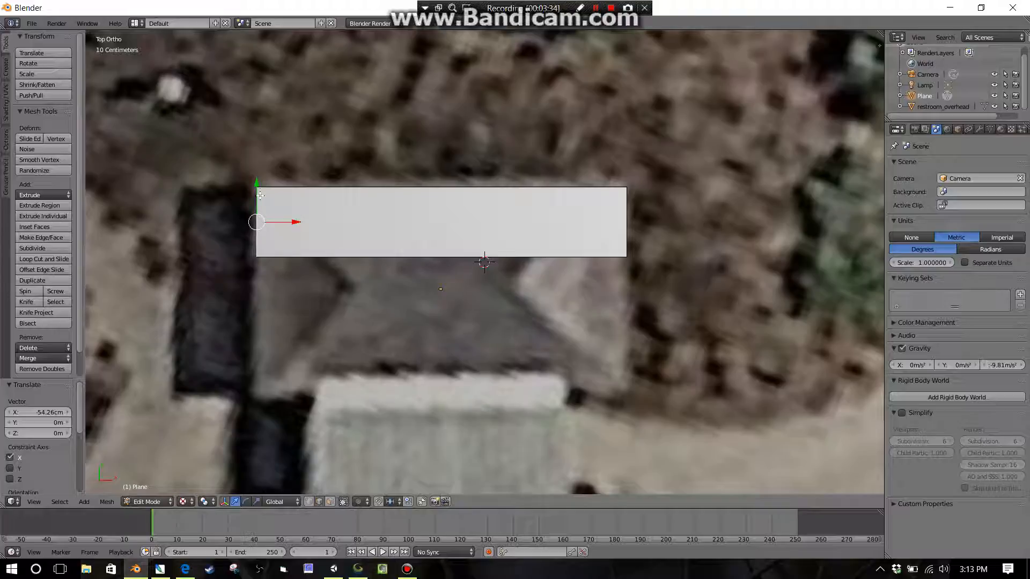
pyautogui.rightClick(338, 256)
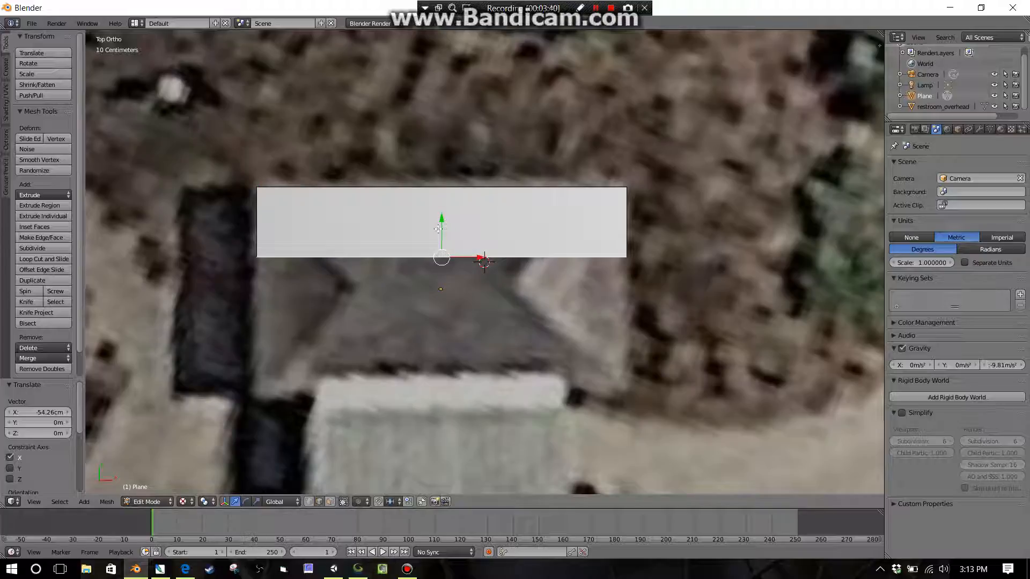
pyautogui.moveTo(438, 230); pyautogui.dragTo(440, 380)
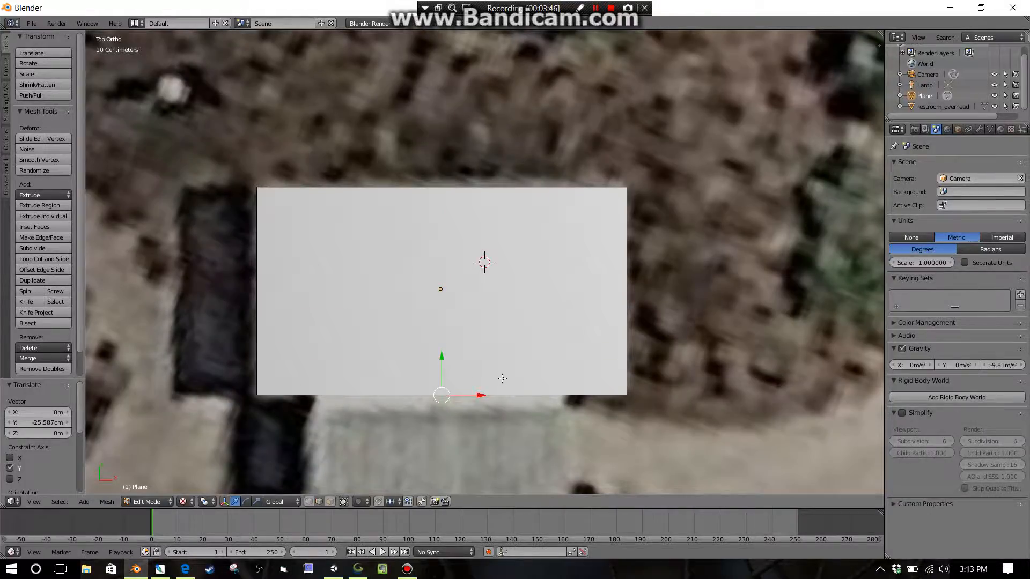
# Select the whole plane mesh and raise it about 15.6 cm along Z above the reference photo.
pyautogui.moveTo(502, 378); pyautogui.dragTo(486, 297, button='middle')
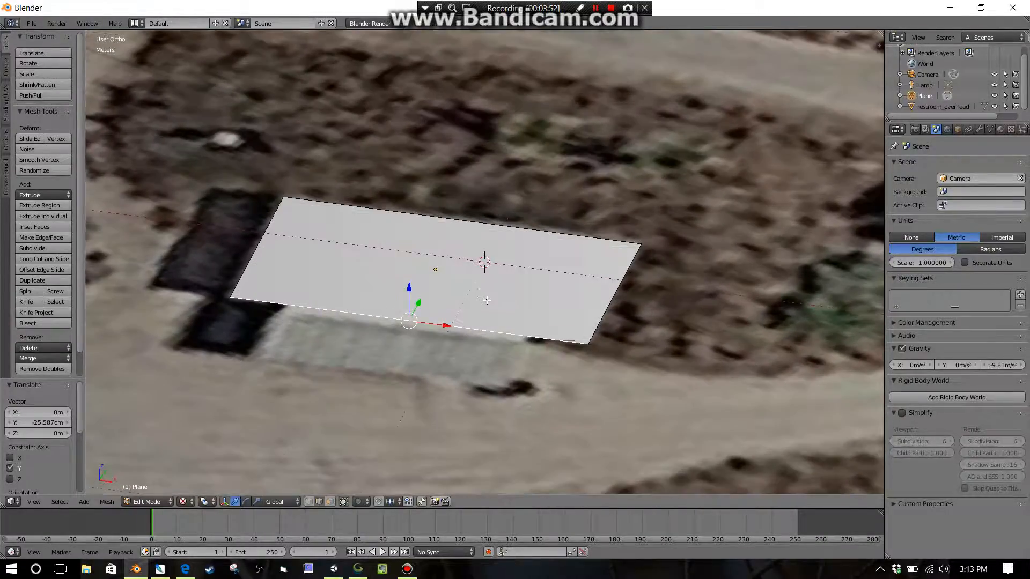
pyautogui.press('a')
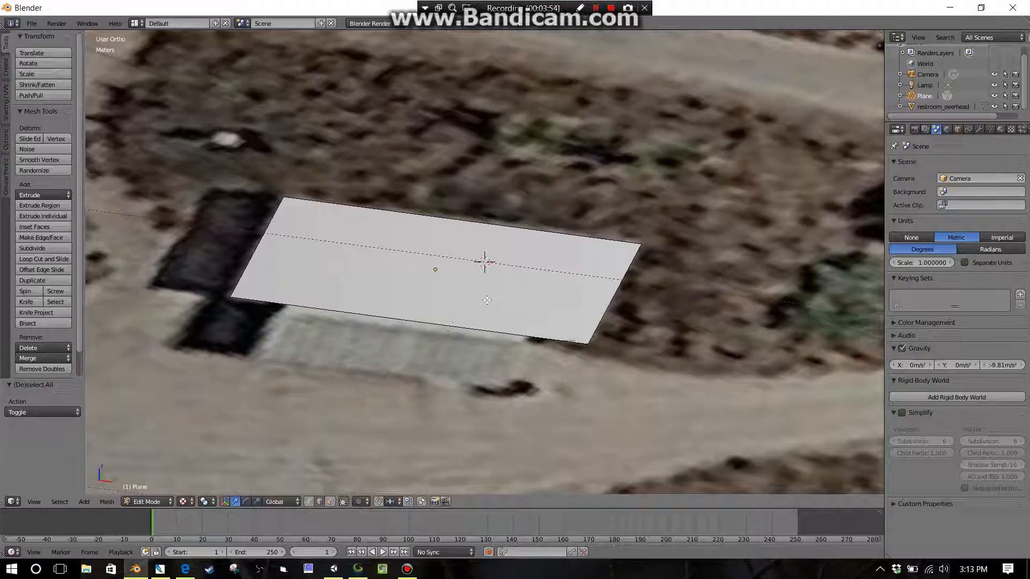
pyautogui.press('a')
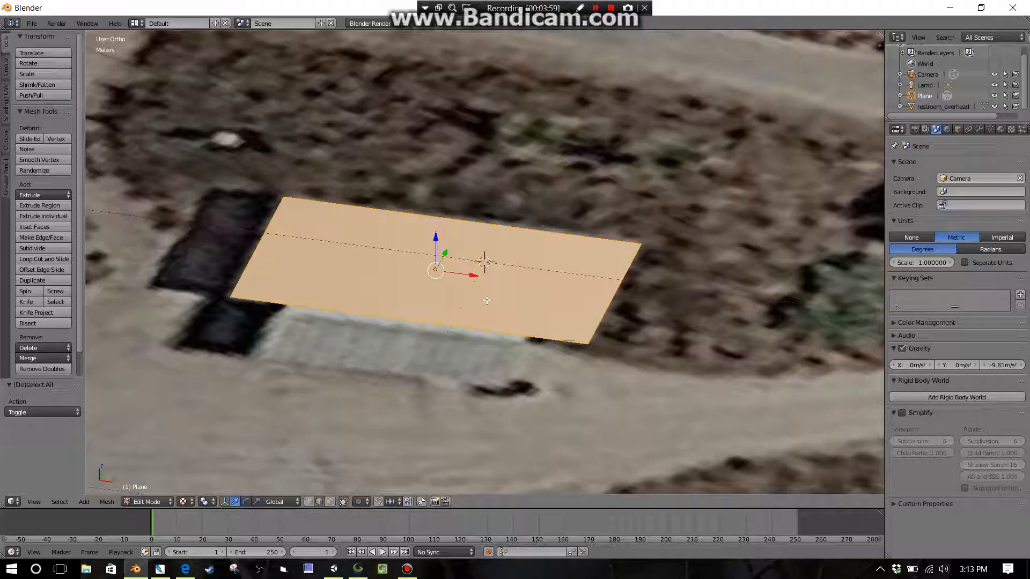
pyautogui.press('g')
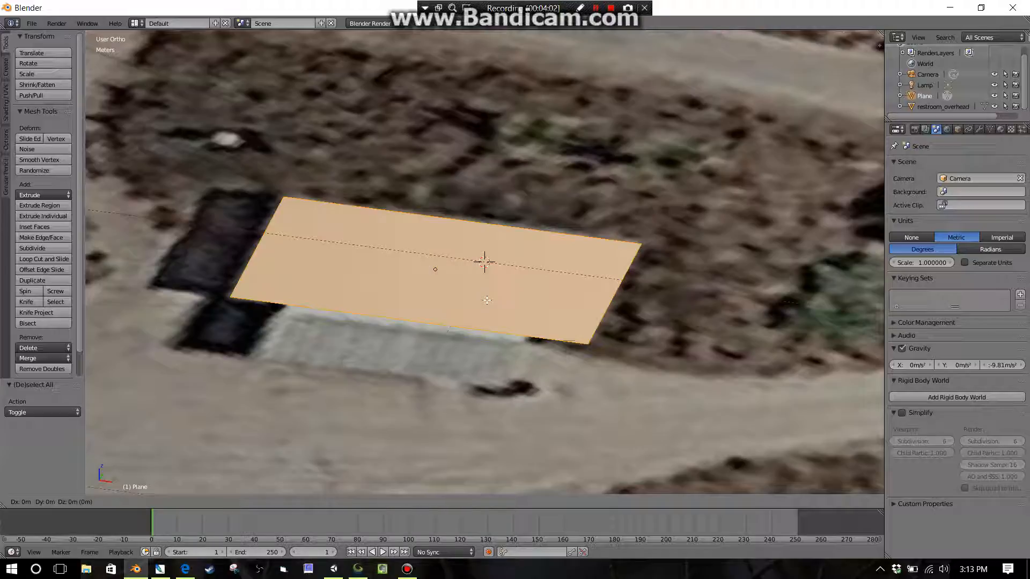
pyautogui.press('z')
pyautogui.click(491, 228)
pyautogui.moveTo(444, 303); pyautogui.dragTo(455, 362, button='middle')
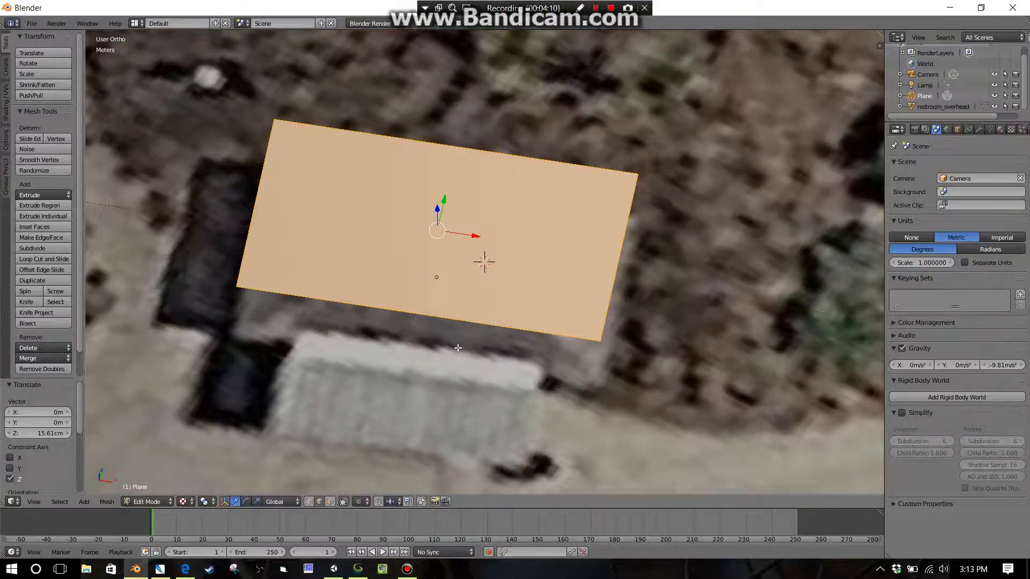
pyautogui.scroll(-4, 458, 348)
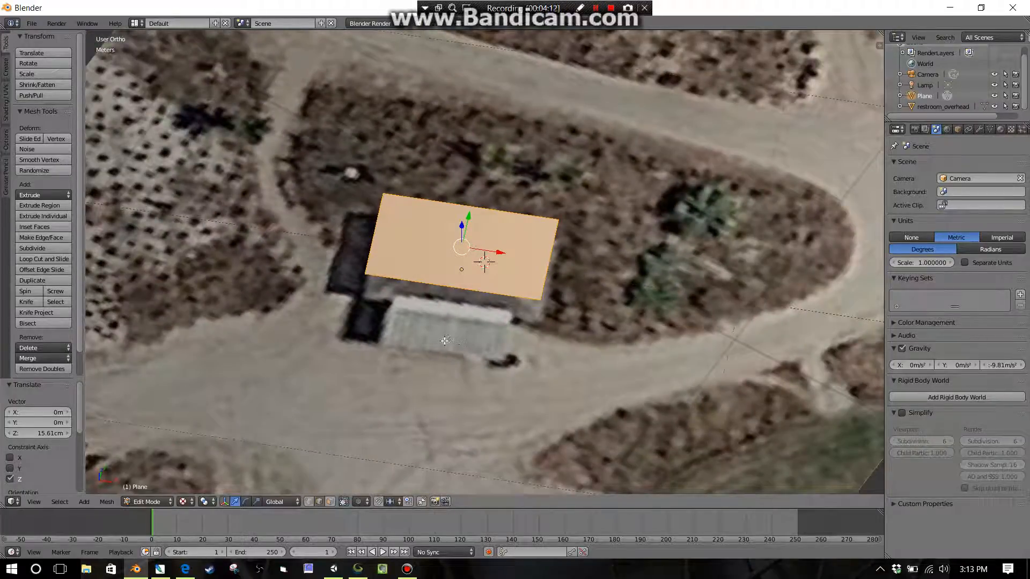
pyautogui.scroll(3, 455, 352)
# Try subdividing the plane with one cut, and undo the subdivision.
pyautogui.press('KP_7')
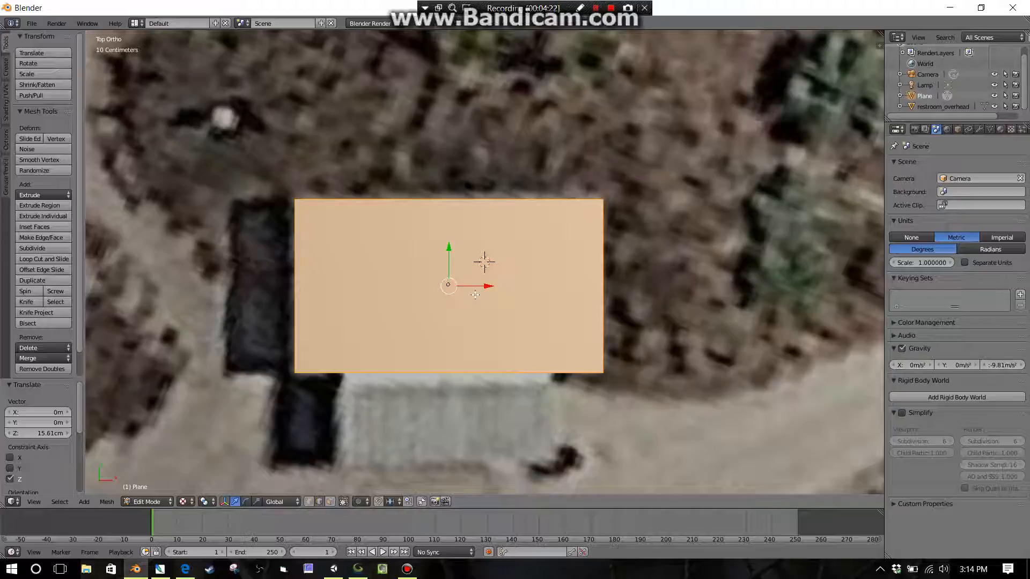
pyautogui.press('w')
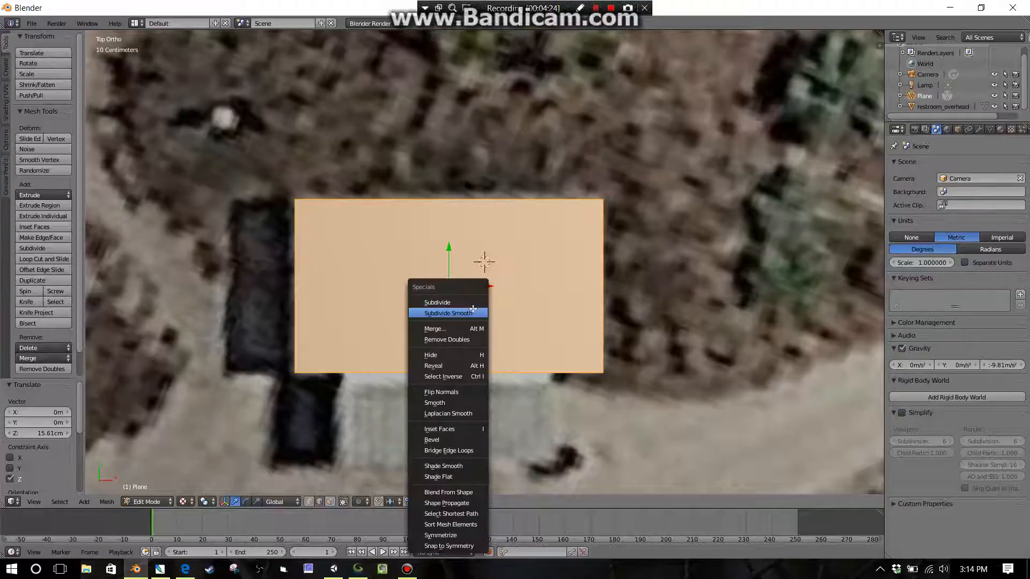
pyautogui.click(456, 305)
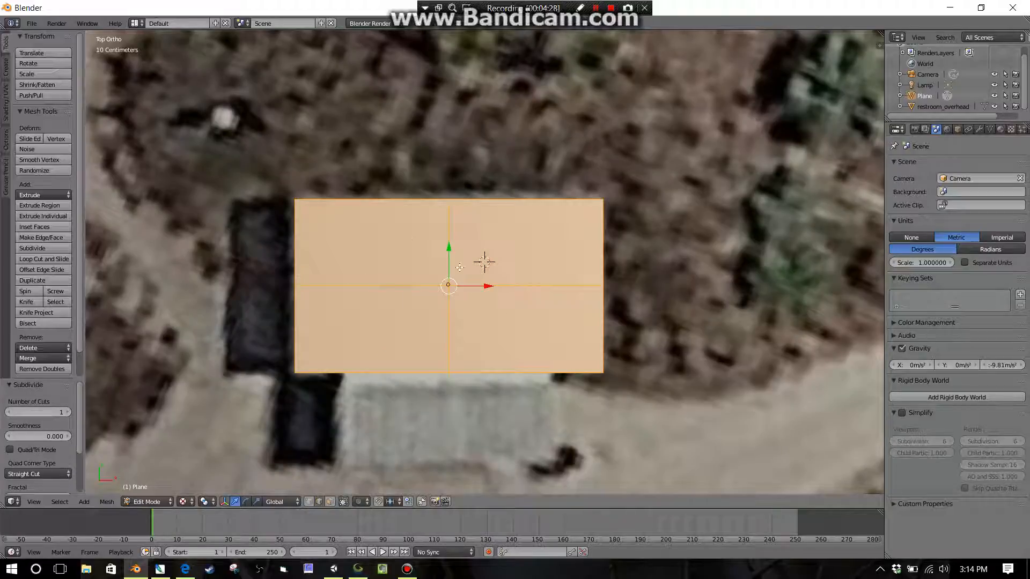
pyautogui.moveTo(500, 332); pyautogui.dragTo(468, 221, button='middle')
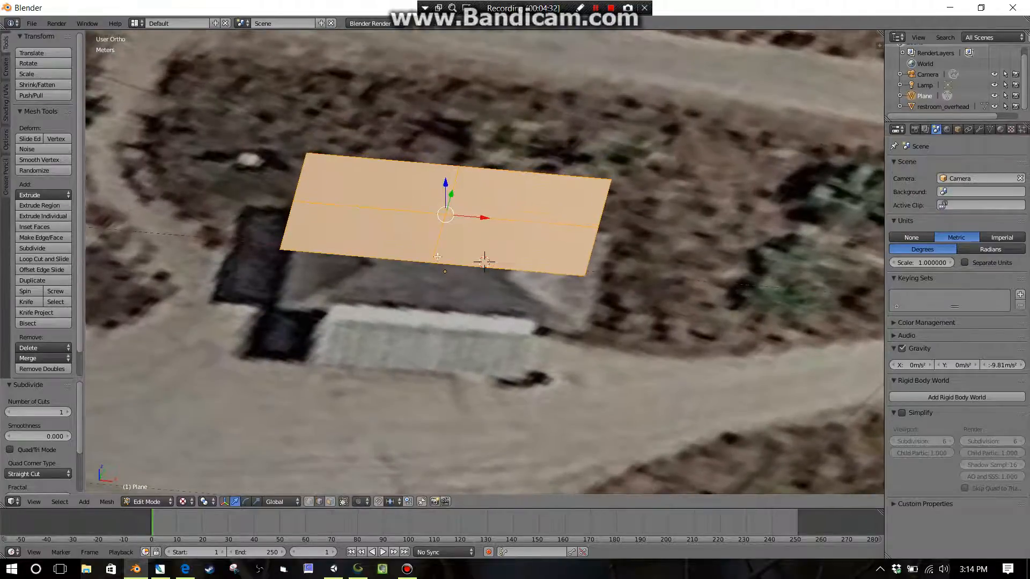
pyautogui.moveTo(531, 267); pyautogui.dragTo(515, 320, button='middle')
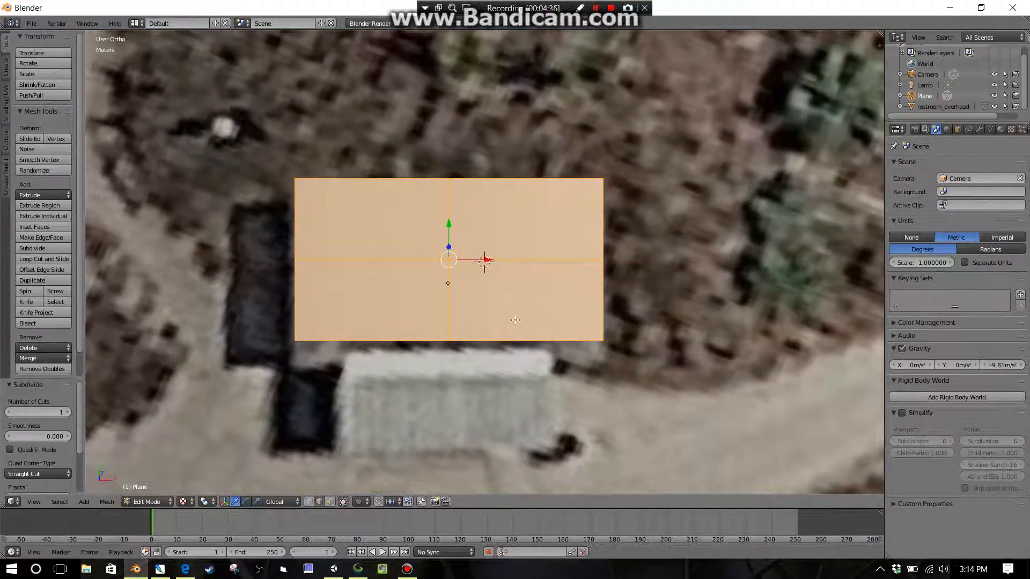
pyautogui.hotkey('ctrl', 'z')
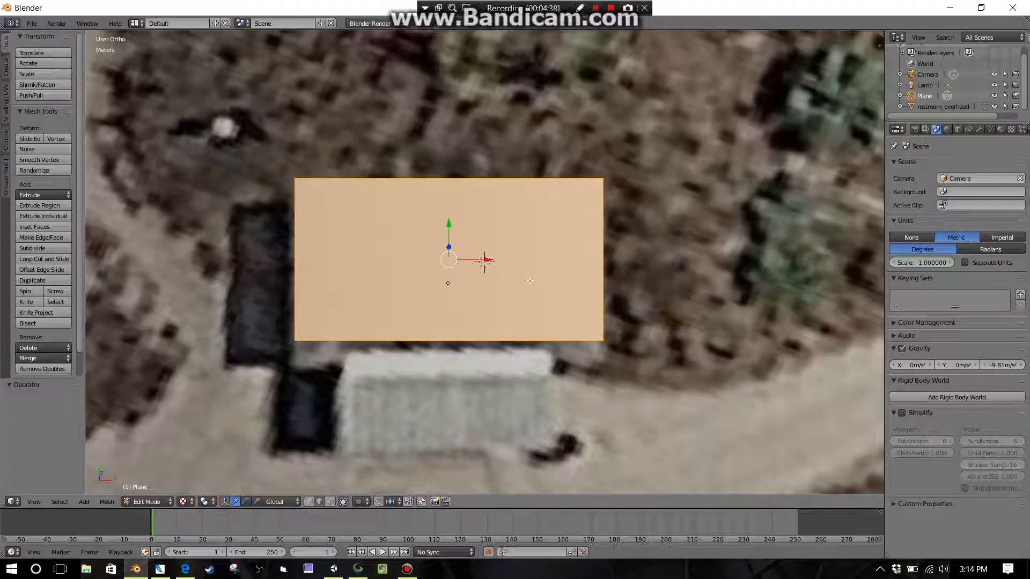
# Add a single loop cut lengthwise along X through the middle of the plane, keeping it centered without sliding.
pyautogui.press('KP_7')
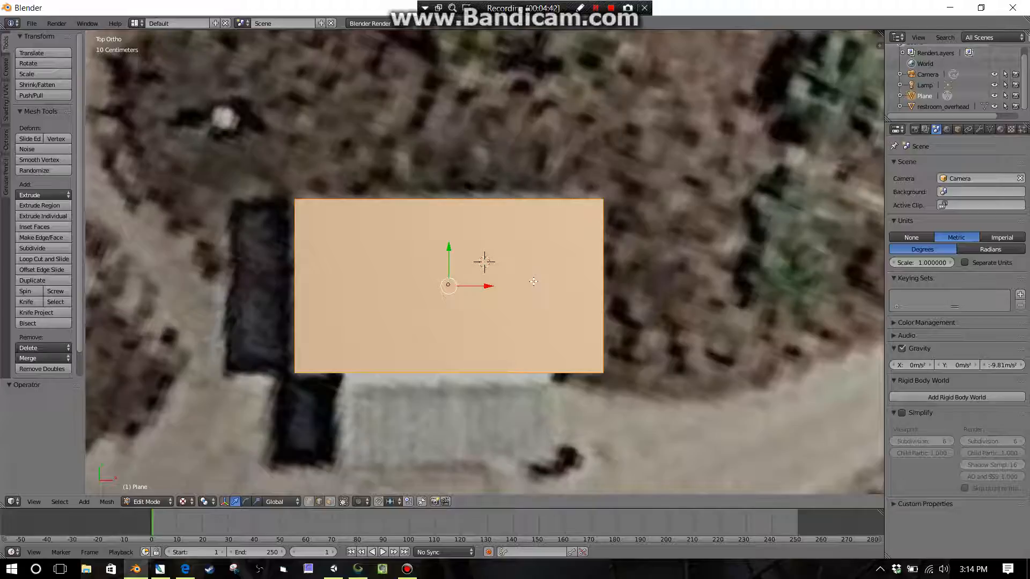
pyautogui.hotkey('ctrl', 'r')
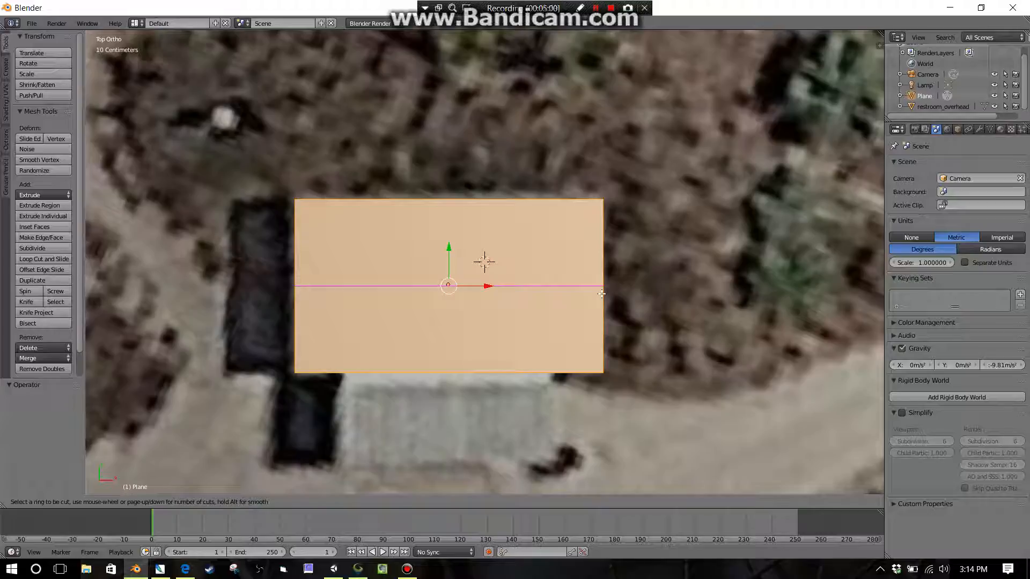
pyautogui.scroll(2, 601, 293)
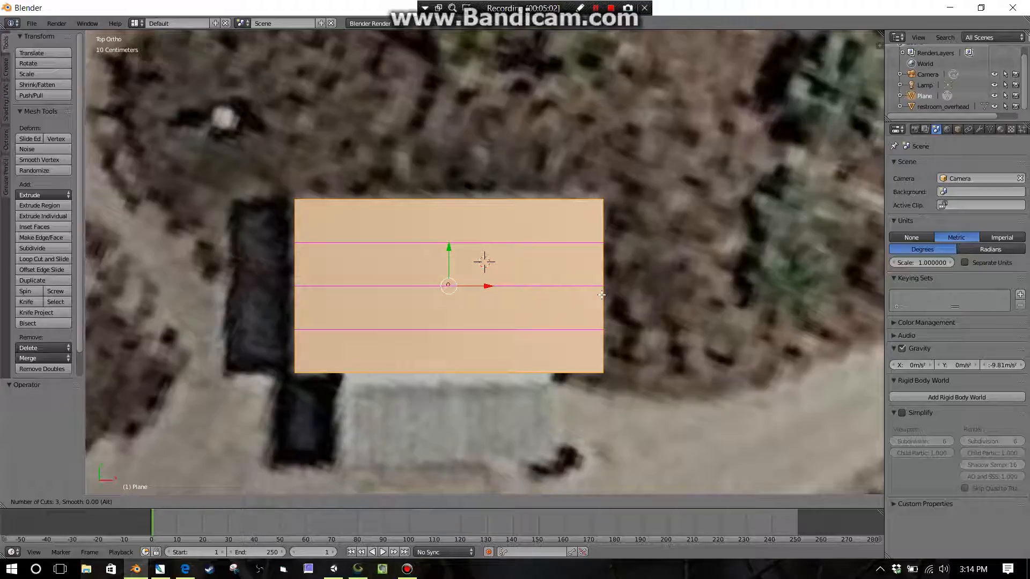
pyautogui.scroll(1, 601, 295)
pyautogui.scroll(1, 601, 295)
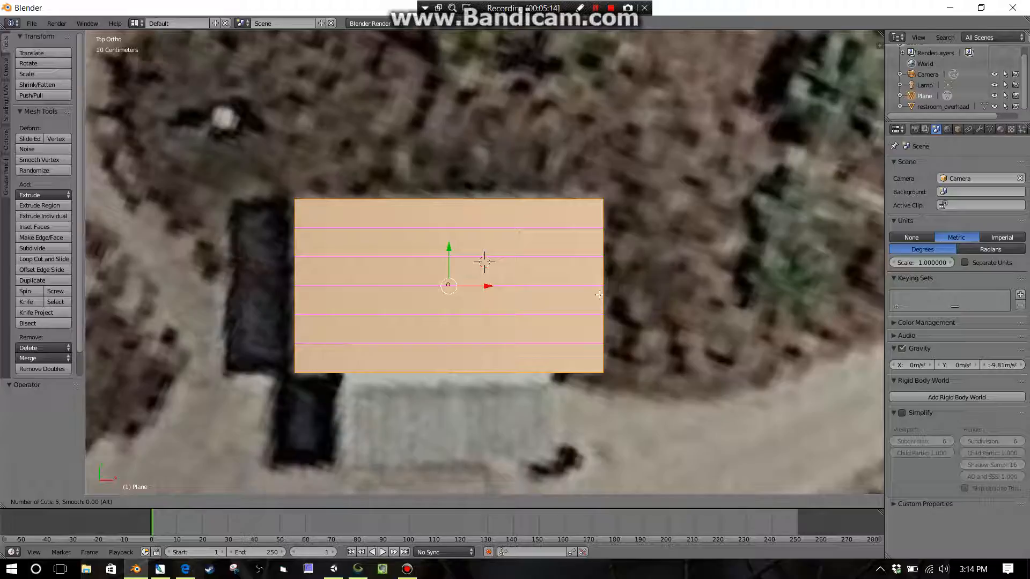
pyautogui.scroll(-2, 595, 296)
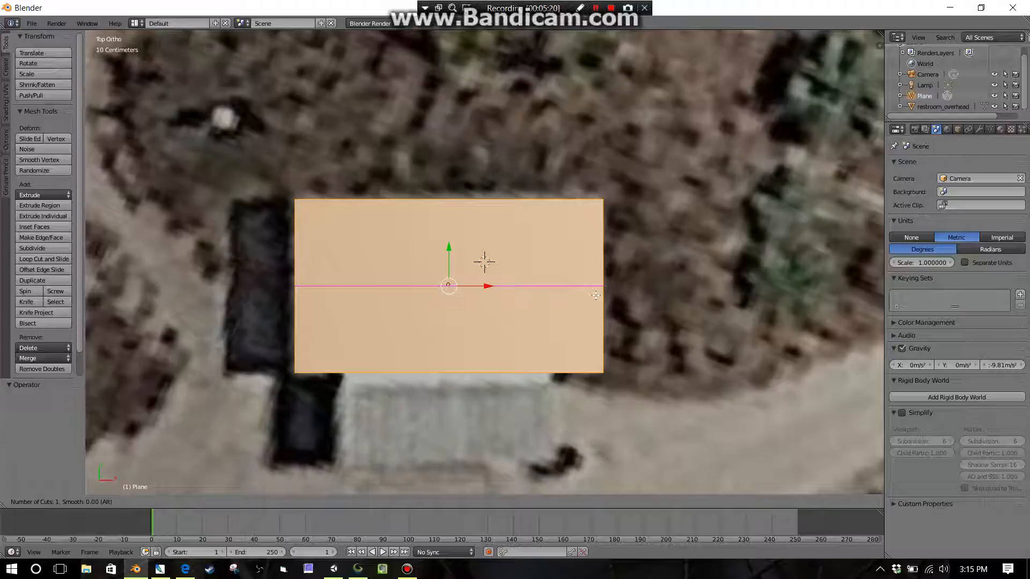
pyautogui.click(595, 296)
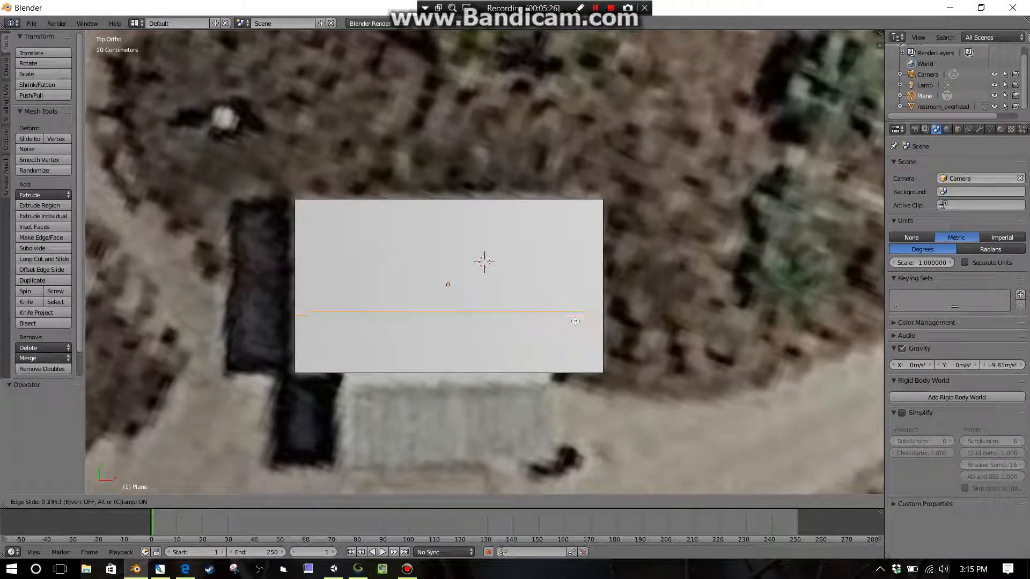
pyautogui.rightClick(575, 321)
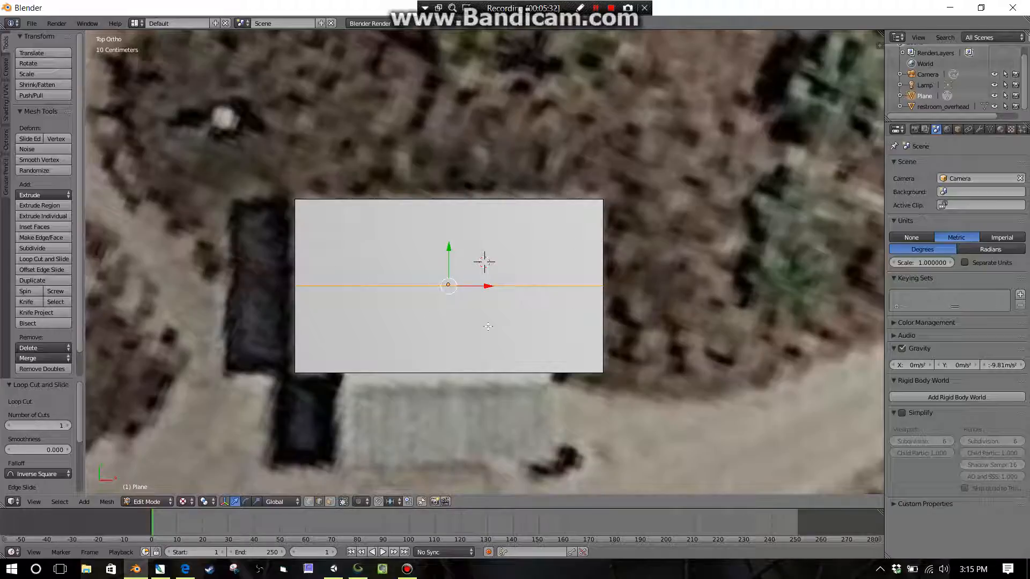
# Raise the plane's middle loop-cut edge about 8.2 cm along Z to form the roof ridge.
pyautogui.moveTo(518, 317); pyautogui.dragTo(471, 191, button='middle')
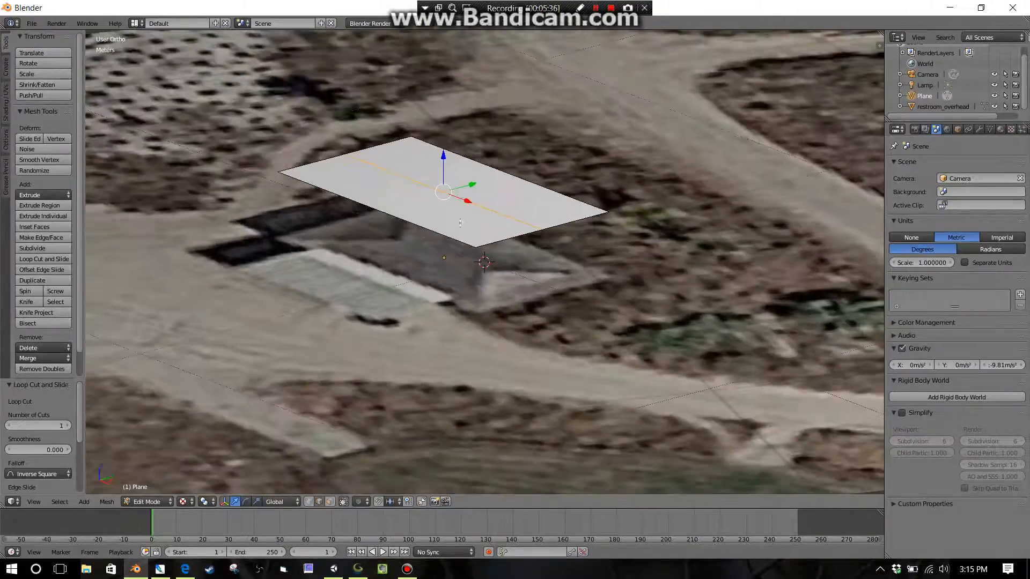
pyautogui.scroll(2, 470, 195)
pyautogui.scroll(1, 471, 195)
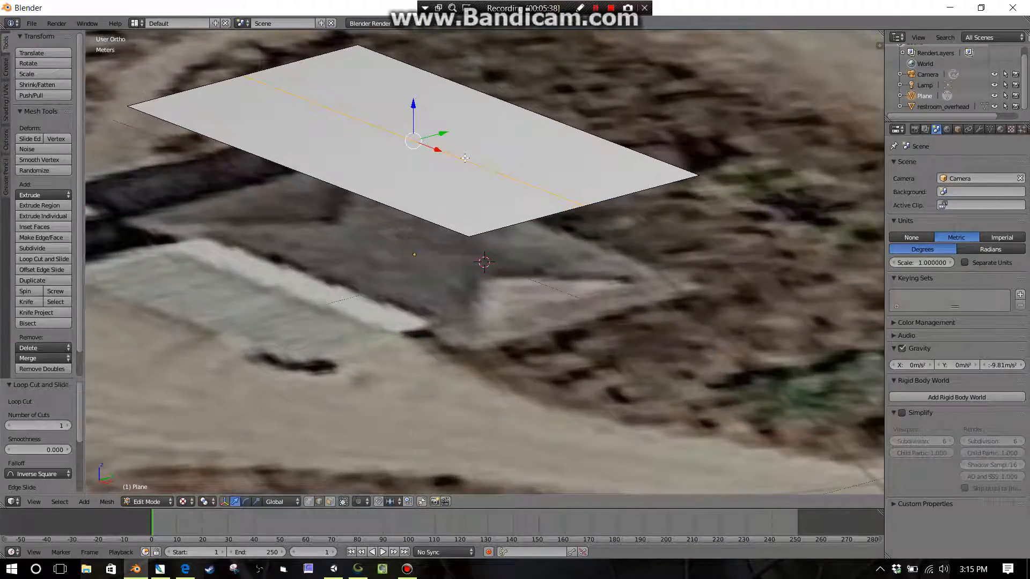
pyautogui.press('g')
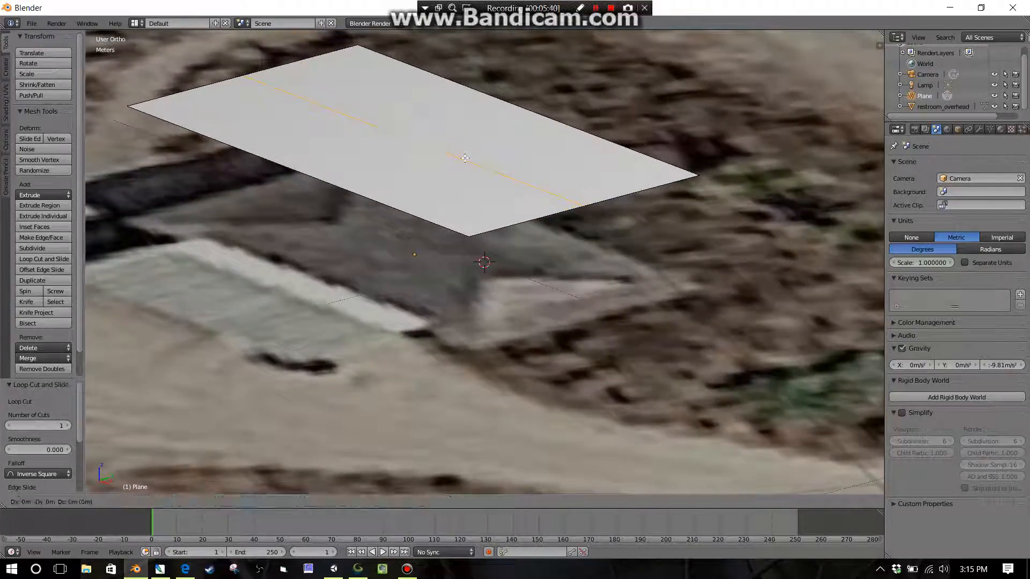
pyautogui.press('z')
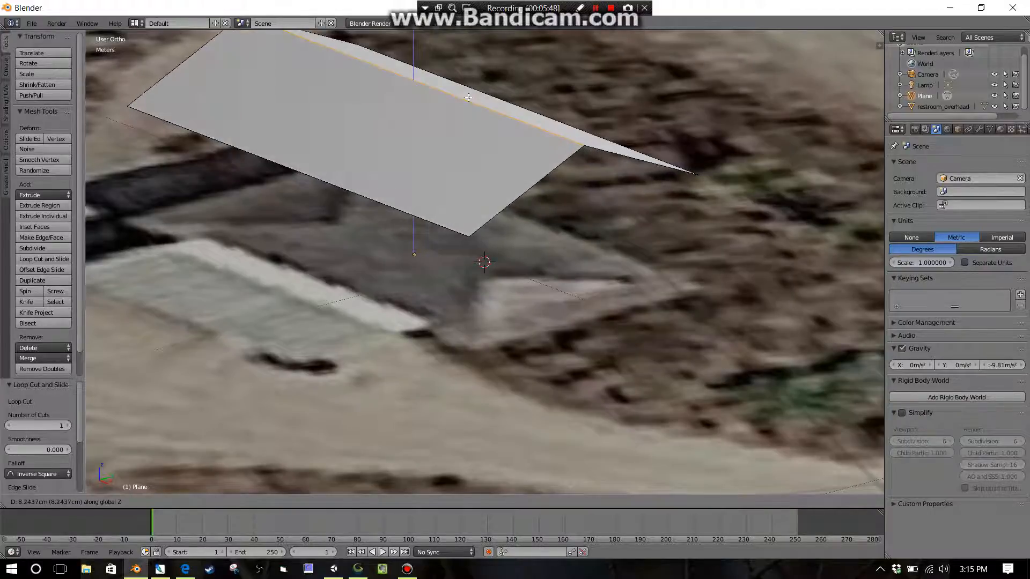
pyautogui.click(469, 98)
# Check the roof profile from the front and right side, and raise the ridge edge a further 2.5 cm along Z.
pyautogui.moveTo(469, 97); pyautogui.dragTo(467, 119, button='middle')
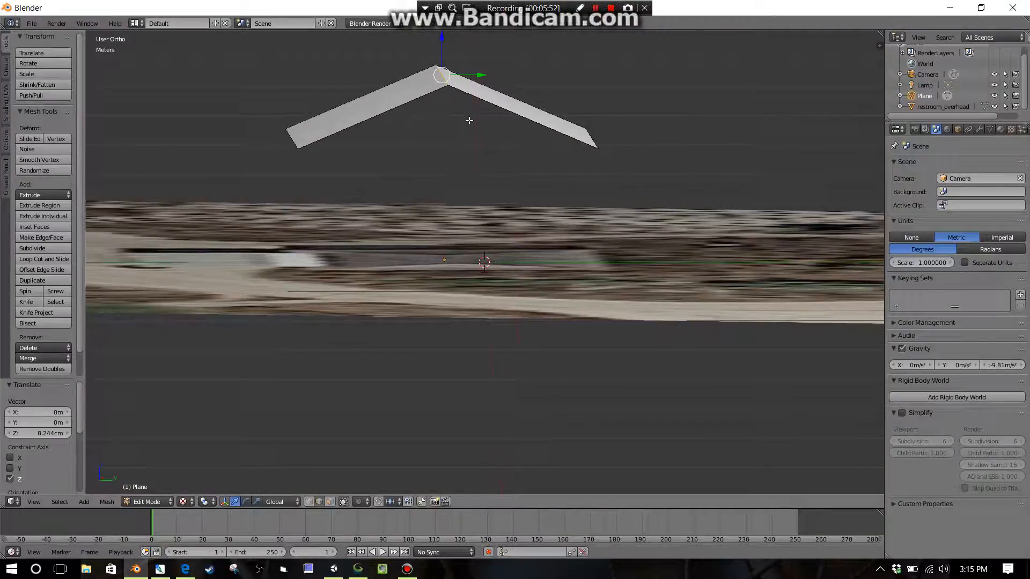
pyautogui.press('KP_1')
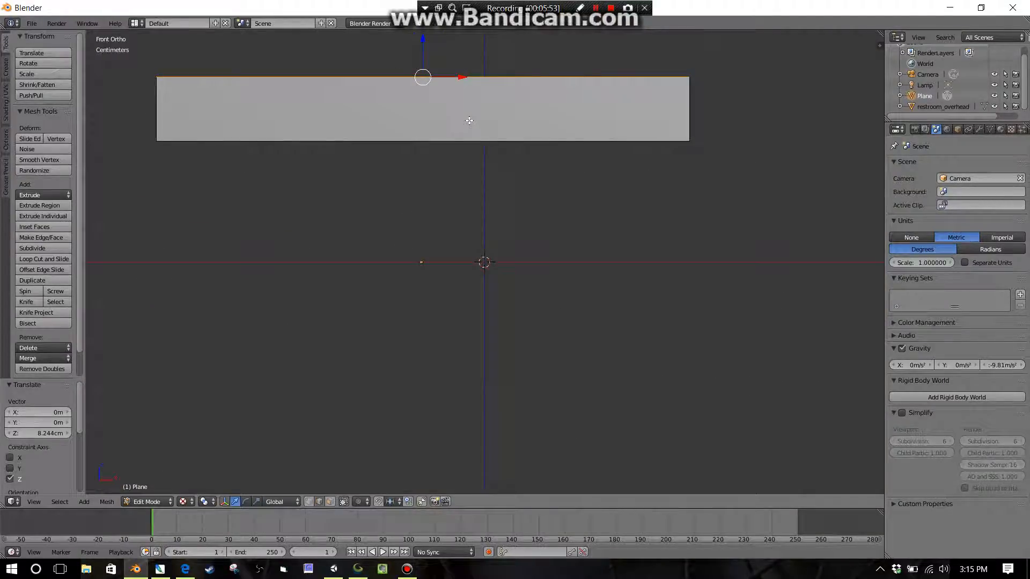
pyautogui.press('KP_3')
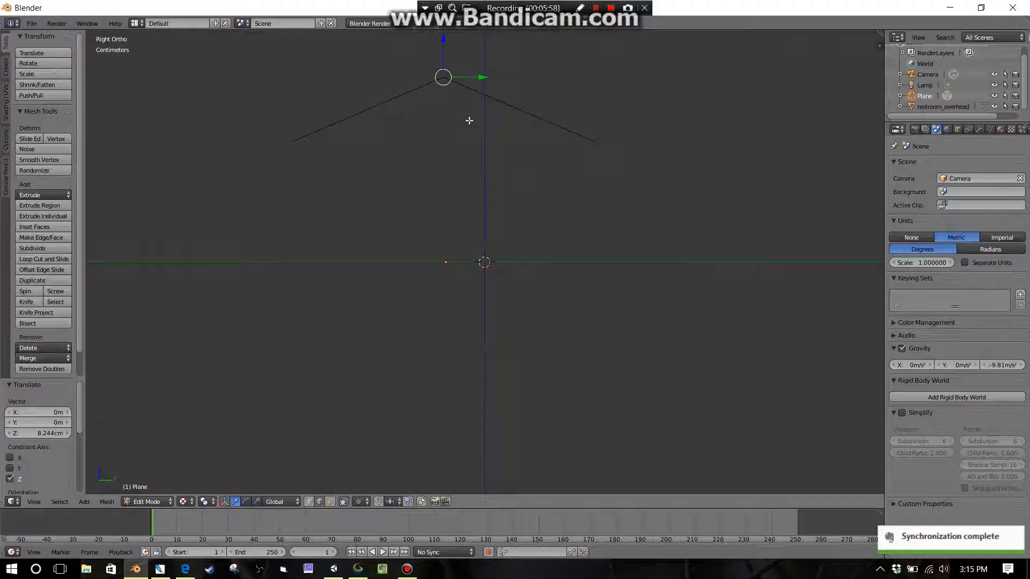
pyautogui.scroll(2, 467, 140)
pyautogui.keyDown('shift'); pyautogui.moveTo(467, 143); pyautogui.dragTo(500, 297, button='middle'); pyautogui.keyUp('shift')
pyautogui.scroll(1, 579, 257)
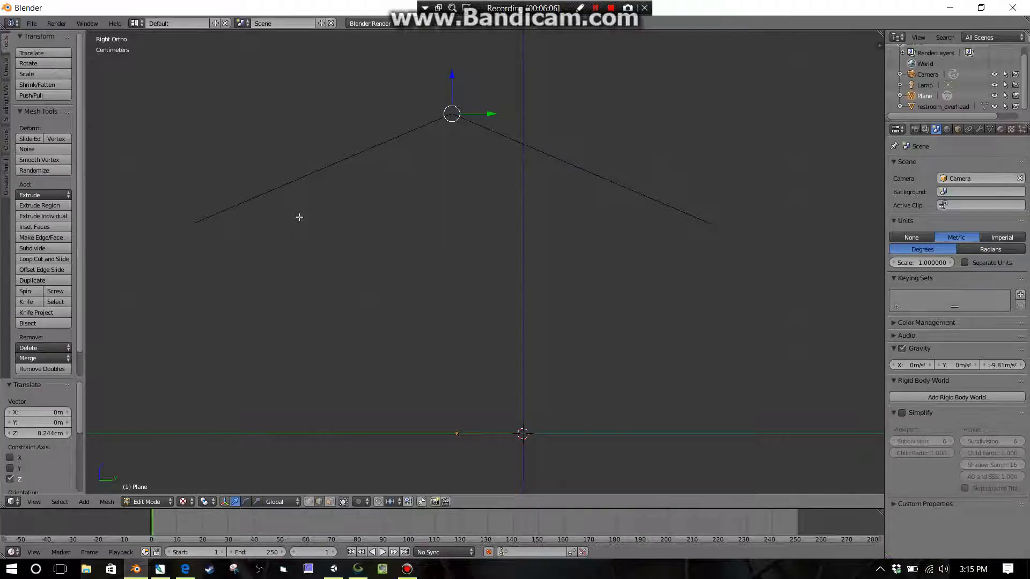
pyautogui.moveTo(306, 242); pyautogui.dragTo(492, 291, button='middle')
pyautogui.scroll(4, 491, 291)
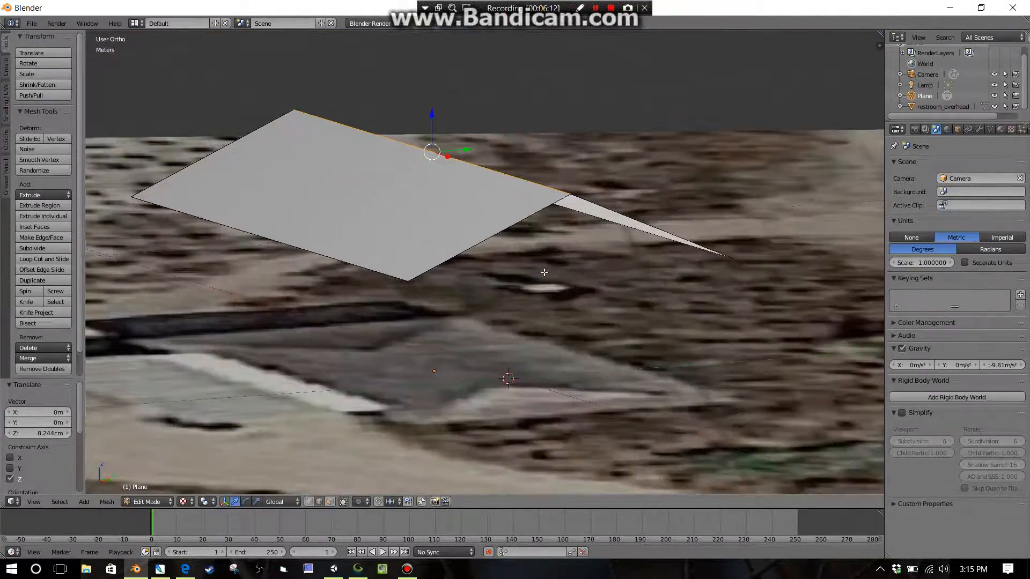
pyautogui.press('g')
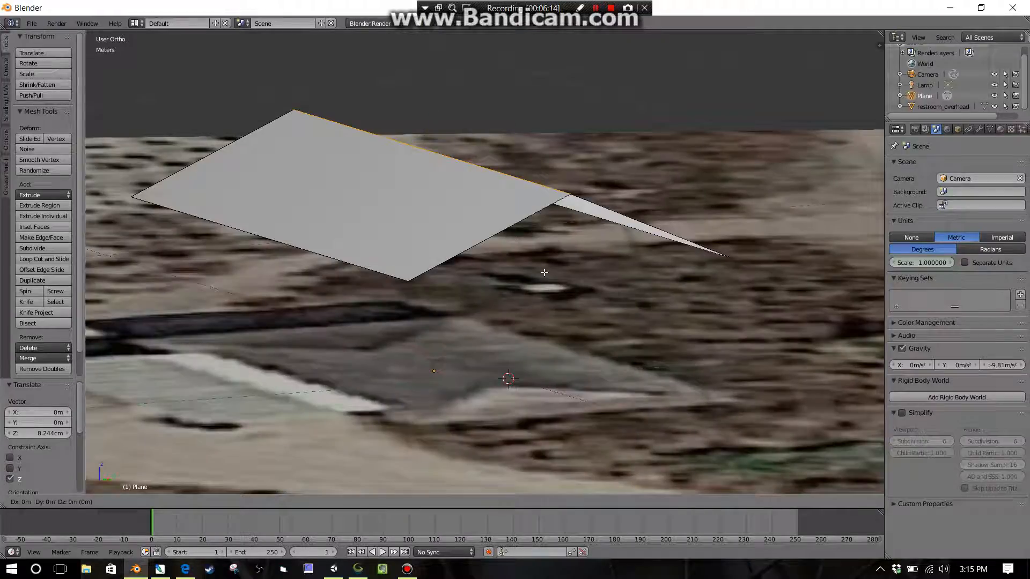
pyautogui.press('z')
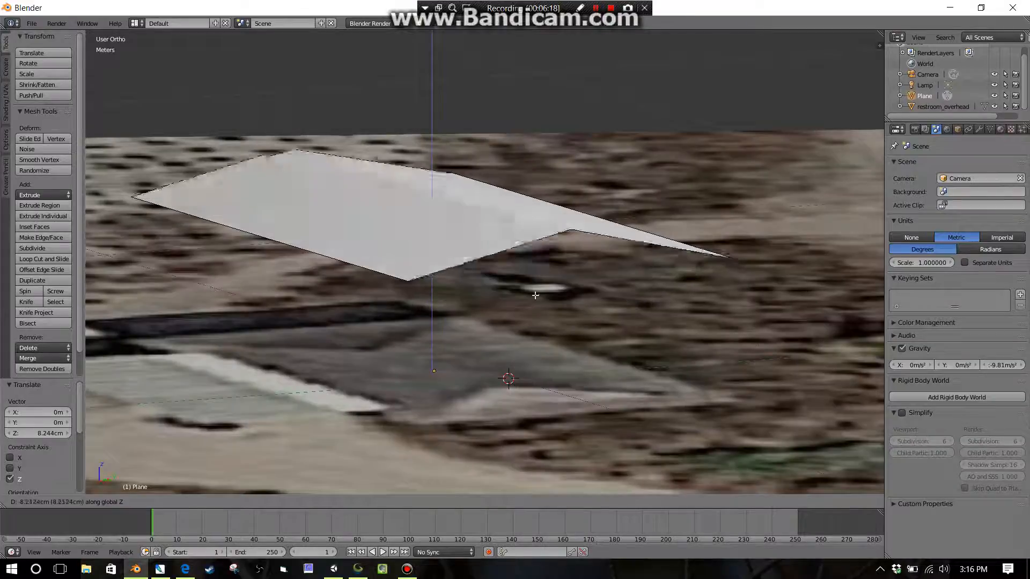
pyautogui.click(532, 254)
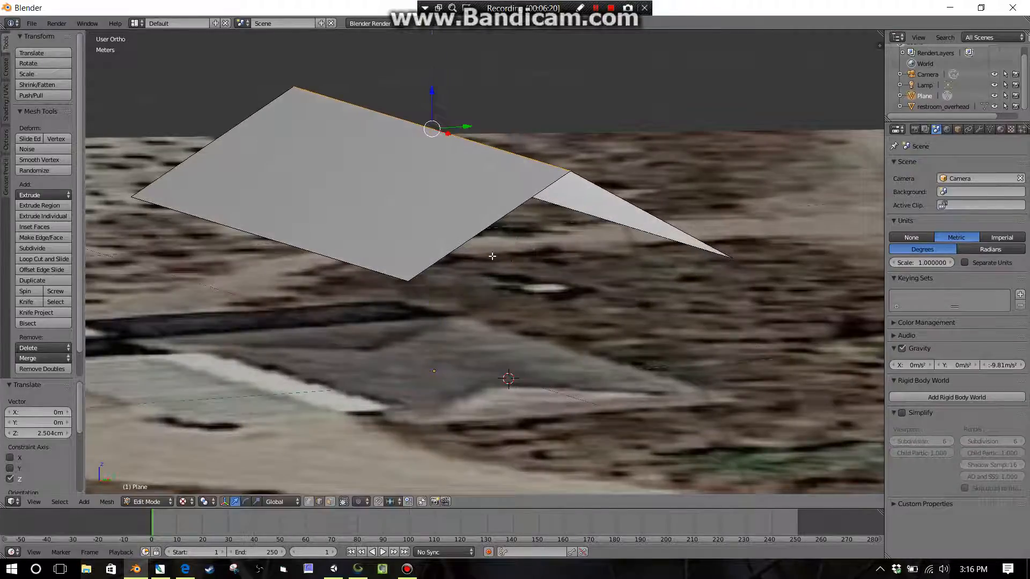
# Hide the restroom_overhead reference photo so that only the roof mesh shows.
pyautogui.moveTo(492, 256); pyautogui.dragTo(508, 232, button='middle')
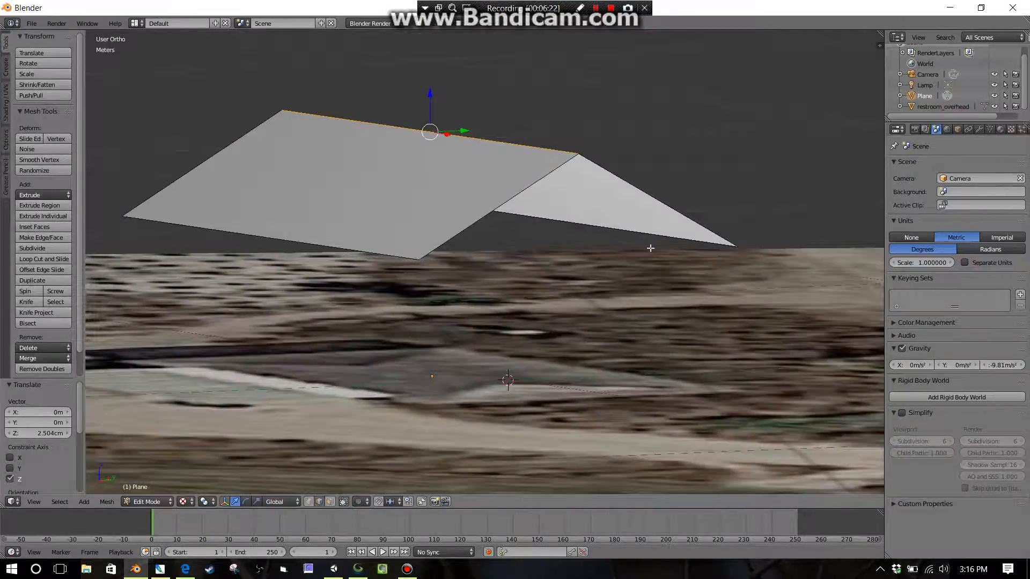
pyautogui.moveTo(516, 299)
pyautogui.mouseDown(button='middle')
pyautogui.moveTo(579, 340)
pyautogui.moveTo(620, 340)
pyautogui.moveTo(537, 334)
pyautogui.moveTo(575, 307)
pyautogui.moveTo(448, 324)
pyautogui.moveTo(617, 321)
pyautogui.moveTo(508, 306)
pyautogui.mouseUp(button='middle')
pyautogui.scroll(1, 508, 306)
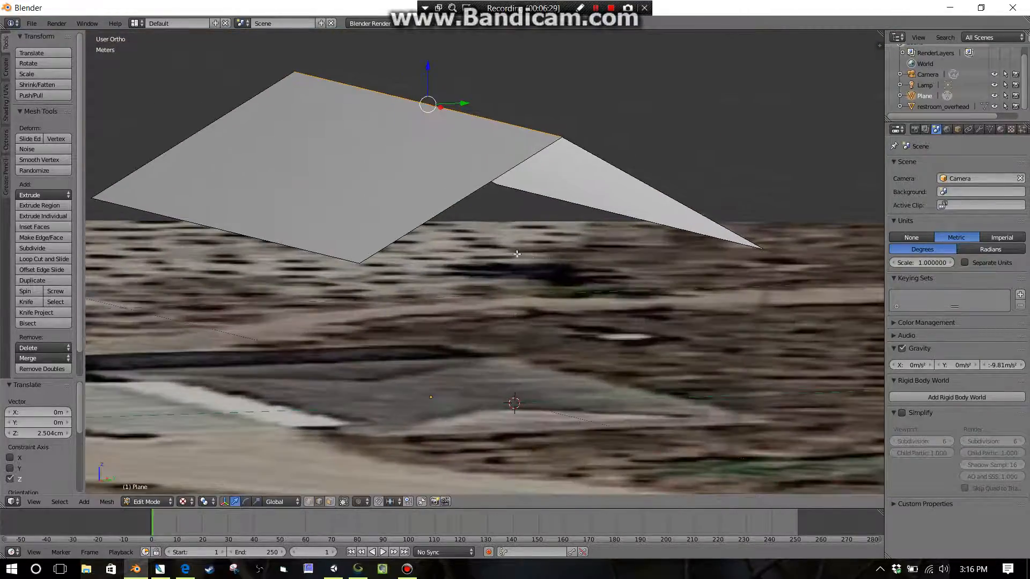
pyautogui.keyDown('shift'); pyautogui.moveTo(541, 255); pyautogui.dragTo(474, 257, button='middle'); pyautogui.keyUp('shift')
pyautogui.scroll(1, 474, 256)
pyautogui.moveTo(403, 203)
pyautogui.mouseDown(button='middle')
pyautogui.moveTo(397, 172)
pyautogui.moveTo(402, 223)
pyautogui.mouseUp(button='middle')
pyautogui.scroll(-1, 586, 237)
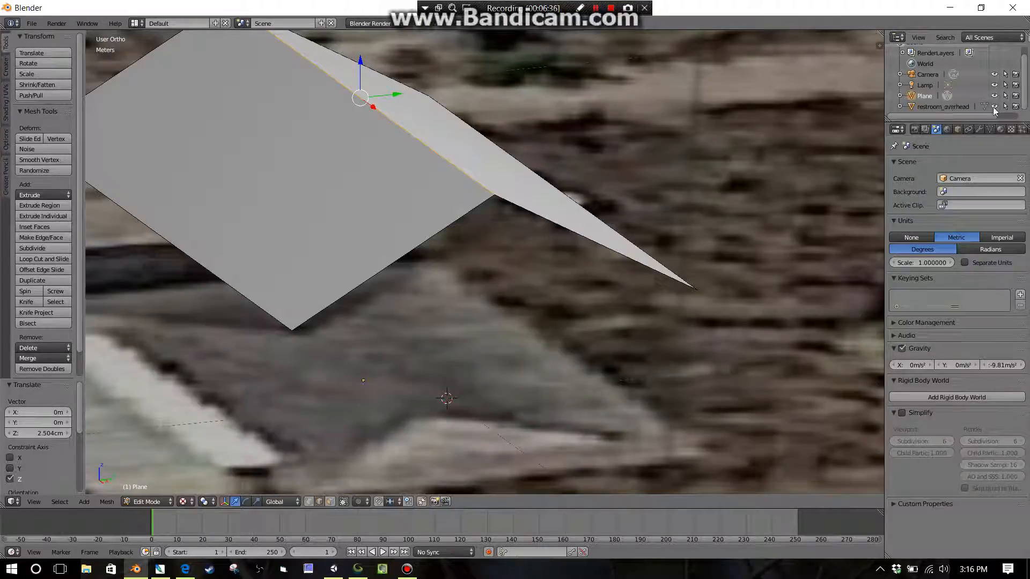
pyautogui.click(994, 107)
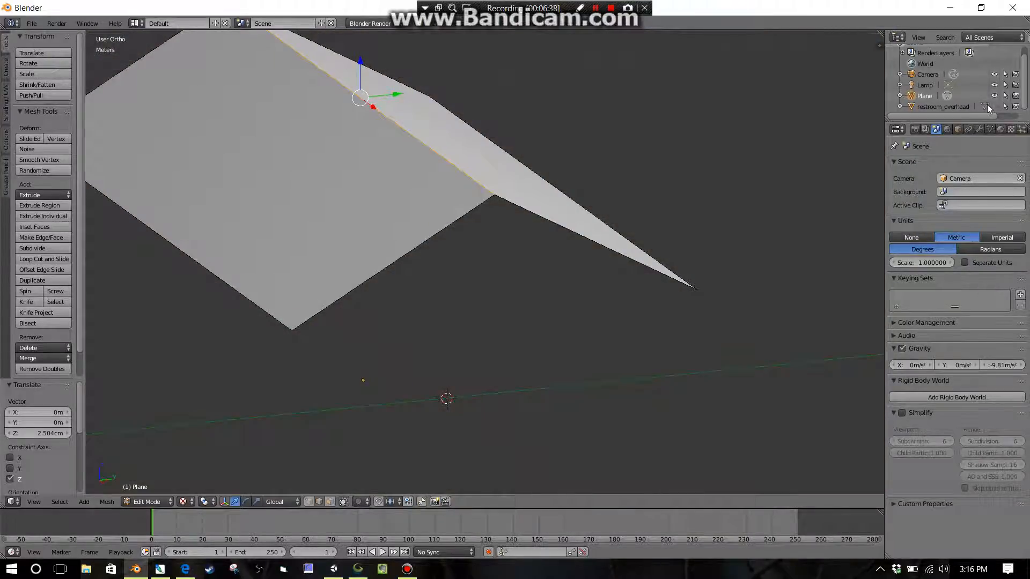
pyautogui.click(994, 108)
pyautogui.click(993, 108)
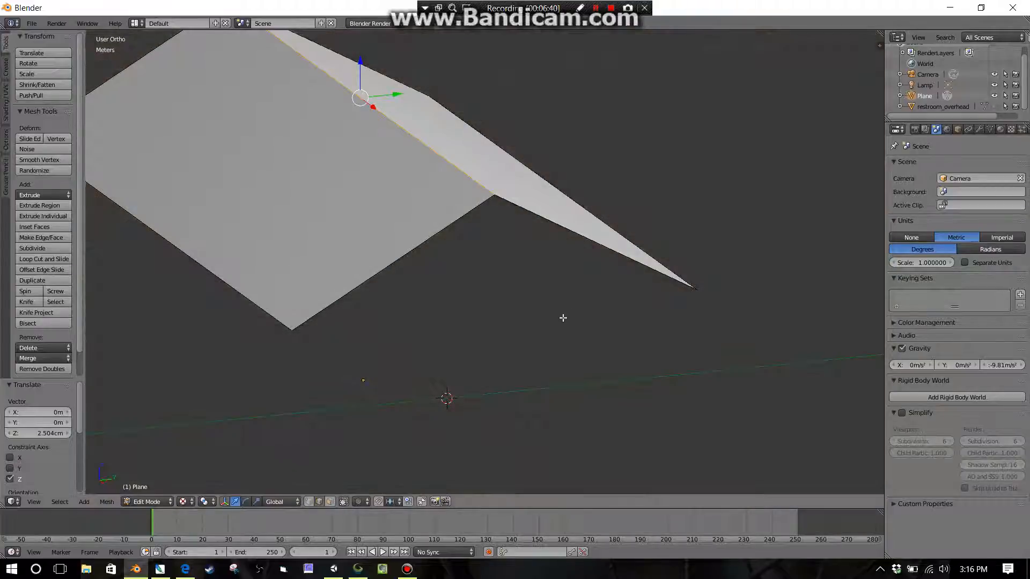
pyautogui.moveTo(564, 317); pyautogui.dragTo(574, 292, button='middle')
pyautogui.click(994, 107)
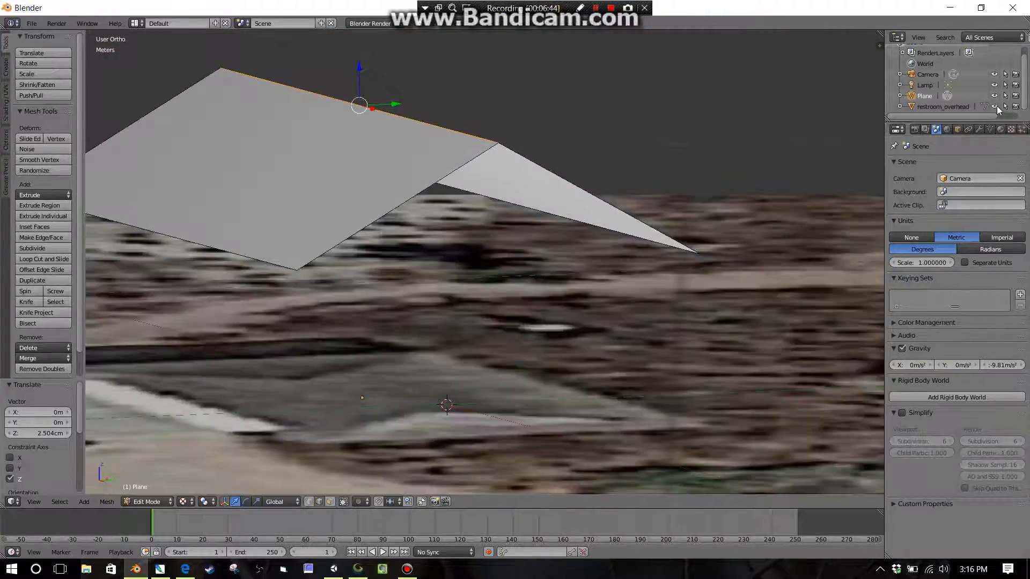
pyautogui.click(995, 108)
# Switch the mesh selection mode to vertices.
pyautogui.scroll(-2, 556, 264)
pyautogui.moveTo(556, 265); pyautogui.dragTo(516, 293, button='middle')
pyautogui.moveTo(518, 296); pyautogui.dragTo(523, 222, button='middle')
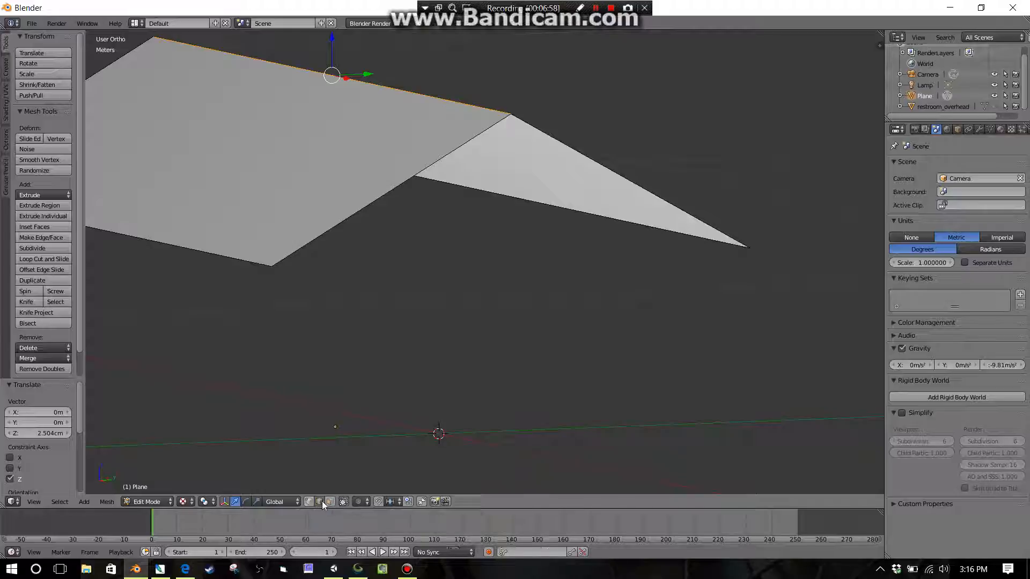
pyautogui.click(307, 502)
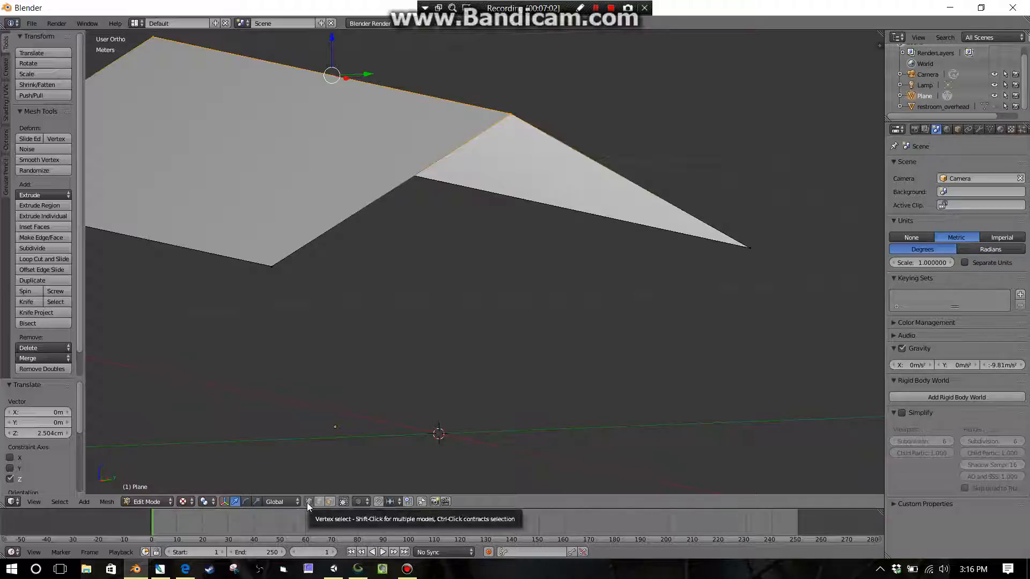
# Select the ridge vertex and both eave corners at the near open end of the roof and fill them with a triangular face.
pyautogui.scroll(2, 289, 319)
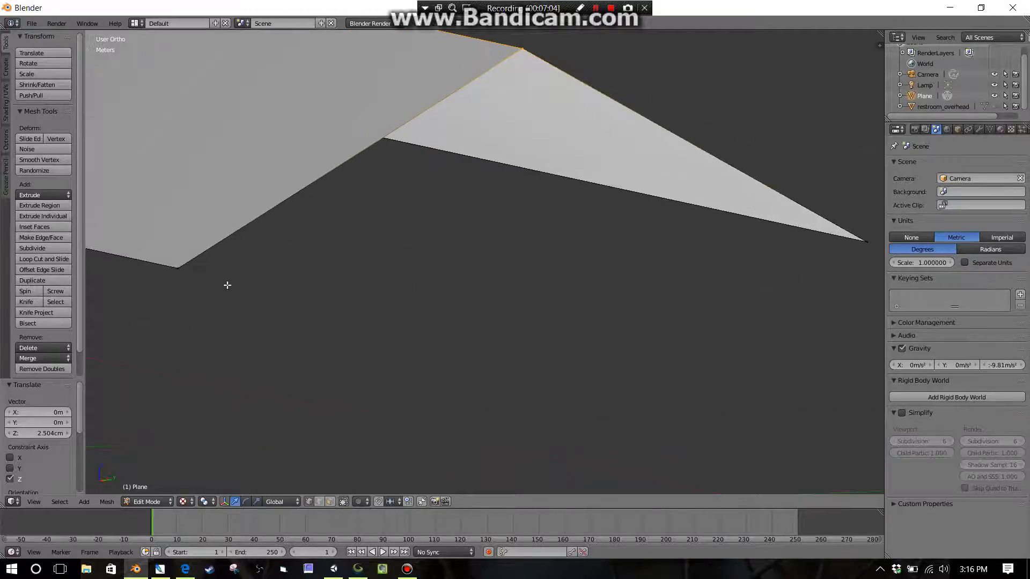
pyautogui.keyDown('shift'); pyautogui.moveTo(334, 290); pyautogui.dragTo(403, 329, button='middle'); pyautogui.keyUp('shift')
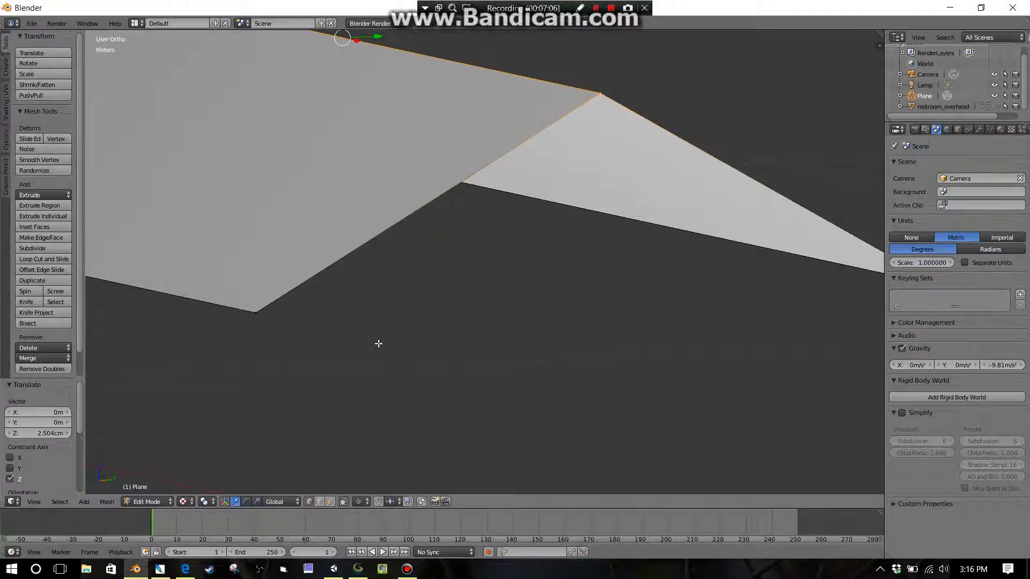
pyautogui.rightClick(257, 312)
pyautogui.rightClick(582, 94)
pyautogui.moveTo(548, 271); pyautogui.dragTo(749, 263, button='middle')
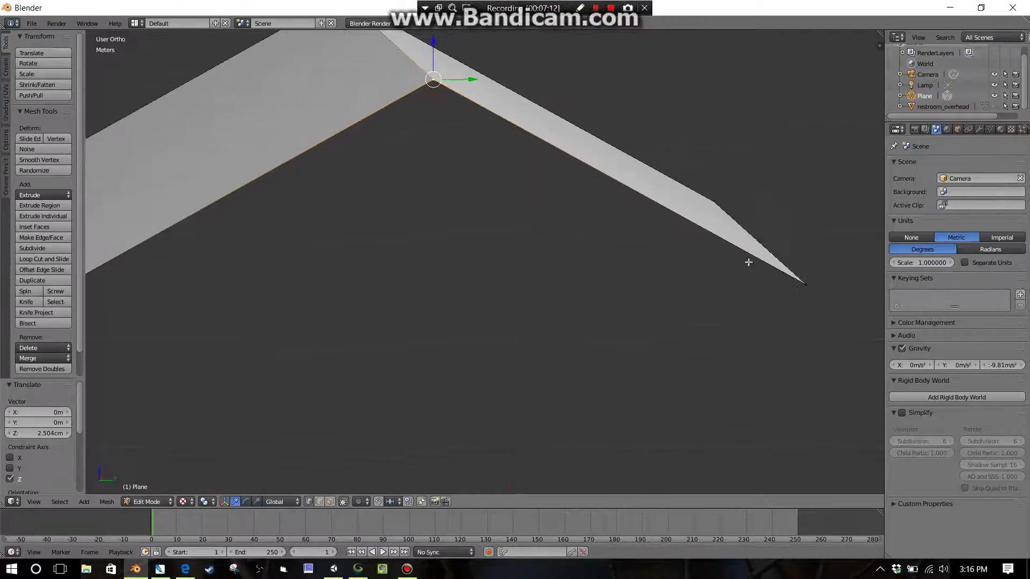
pyautogui.rightClick(799, 284)
pyautogui.moveTo(803, 284); pyautogui.dragTo(560, 167, button='middle')
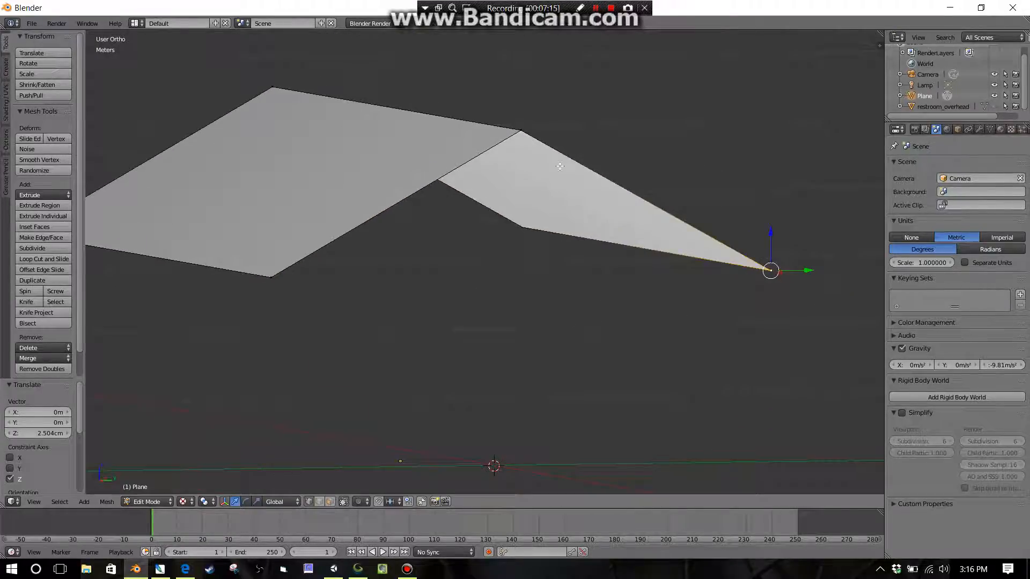
pyautogui.keyDown('shift'); pyautogui.rightClick(513, 127); pyautogui.keyUp('shift')
pyautogui.keyDown('shift'); pyautogui.rightClick(272, 277); pyautogui.keyUp('shift')
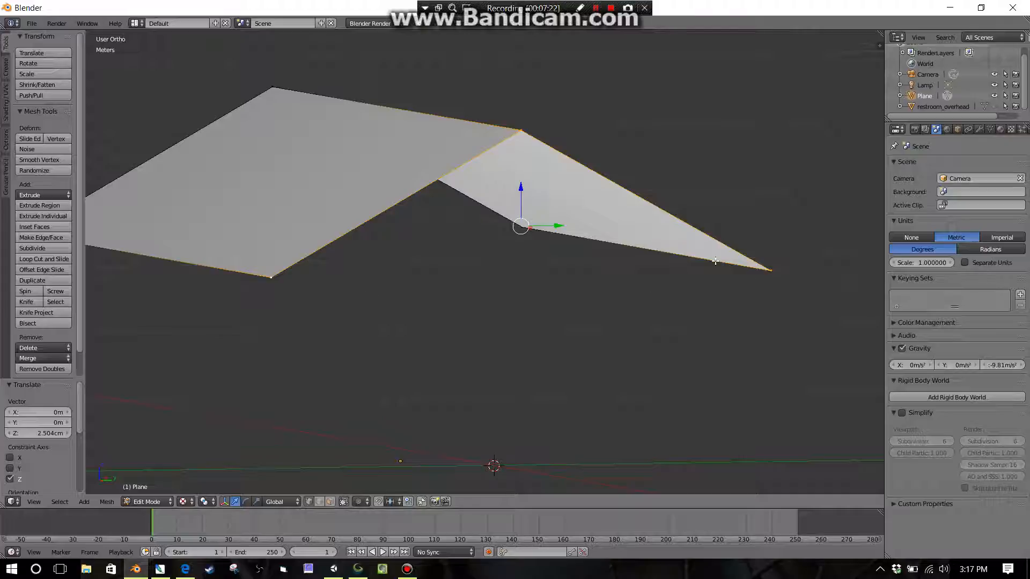
pyautogui.moveTo(402, 311); pyautogui.dragTo(539, 329, button='middle')
pyautogui.moveTo(729, 334); pyautogui.dragTo(591, 328, button='middle')
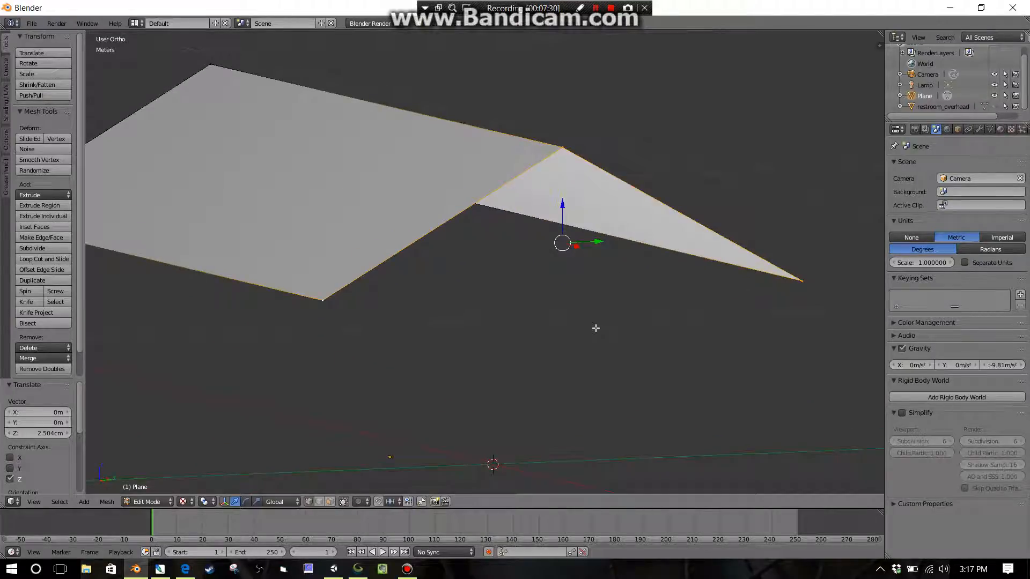
pyautogui.press('f')
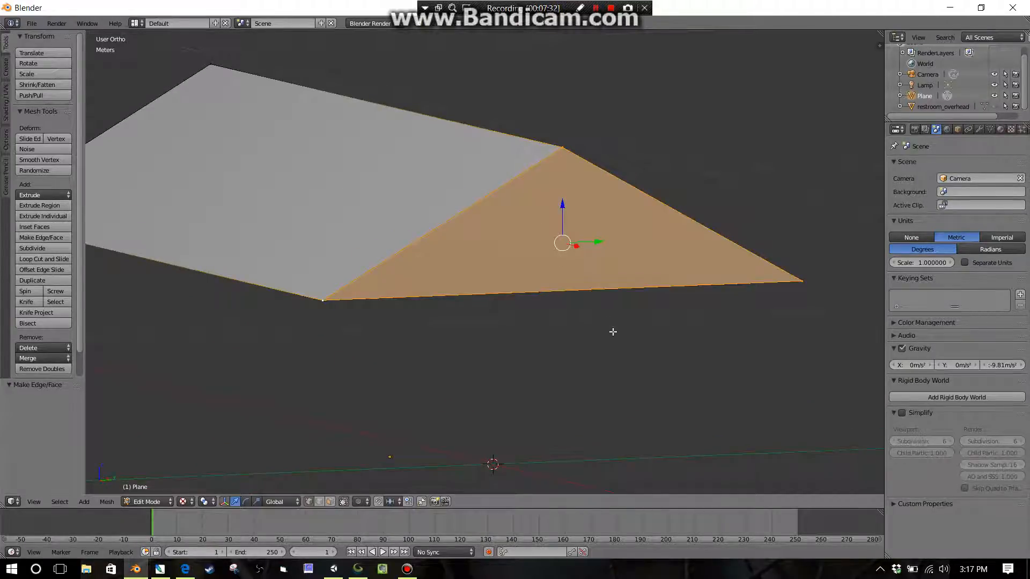
# Fill the opposite open gable end with a triangular face between its ridge vertex and two eave corners.
pyautogui.moveTo(613, 331); pyautogui.dragTo(802, 299, button='middle')
pyautogui.rightClick(380, 120)
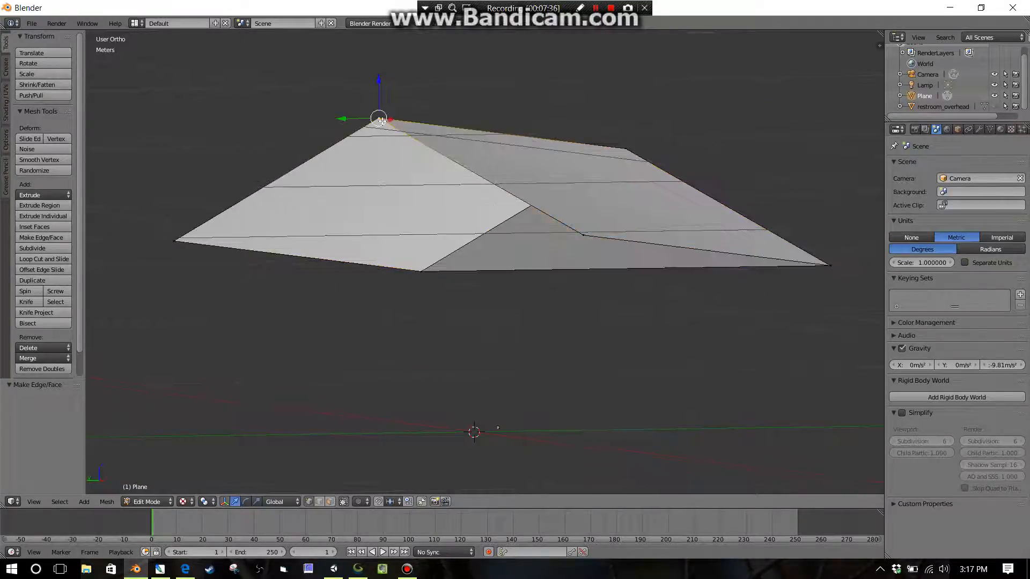
pyautogui.keyDown('shift'); pyautogui.rightClick(584, 234); pyautogui.keyUp('shift')
pyautogui.keyDown('shift'); pyautogui.rightClick(177, 241); pyautogui.keyUp('shift')
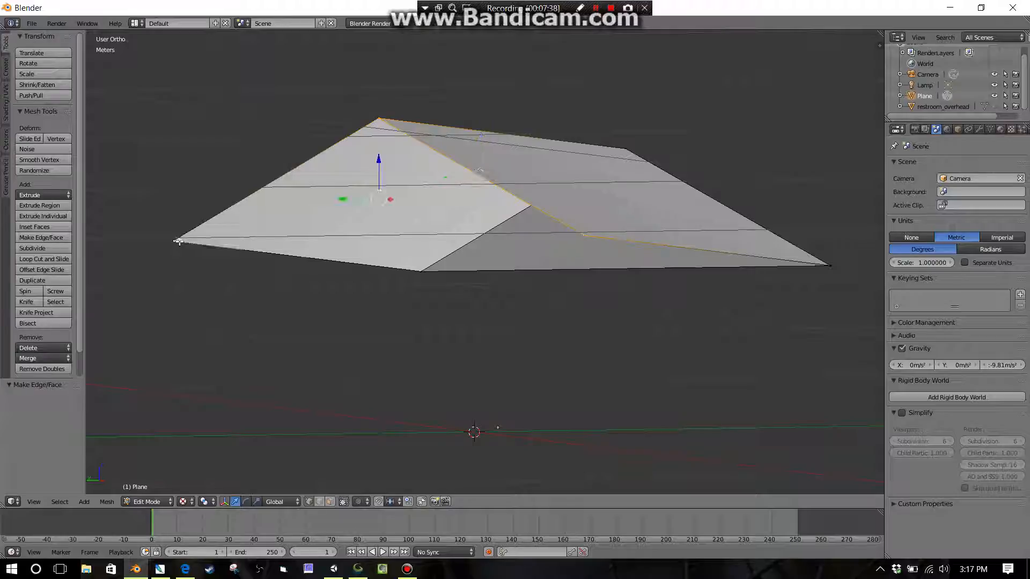
pyautogui.press('f')
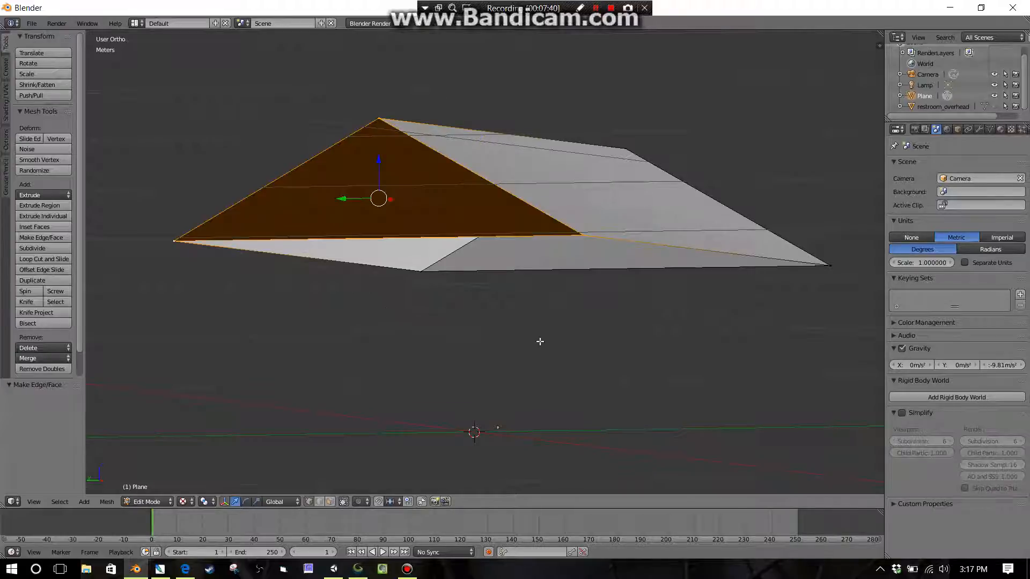
# Inspect the roof and both filled gable ends from several sides, and deselect all geometry.
pyautogui.moveTo(540, 341); pyautogui.dragTo(349, 356, button='middle')
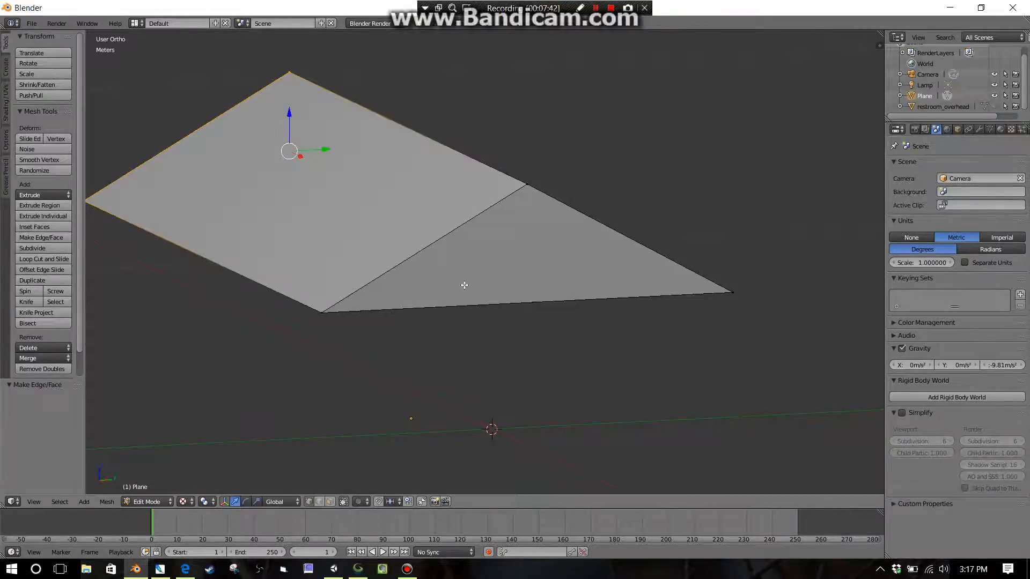
pyautogui.moveTo(465, 285)
pyautogui.mouseDown(button='middle')
pyautogui.moveTo(352, 345)
pyautogui.moveTo(451, 340)
pyautogui.moveTo(453, 297)
pyautogui.mouseUp(button='middle')
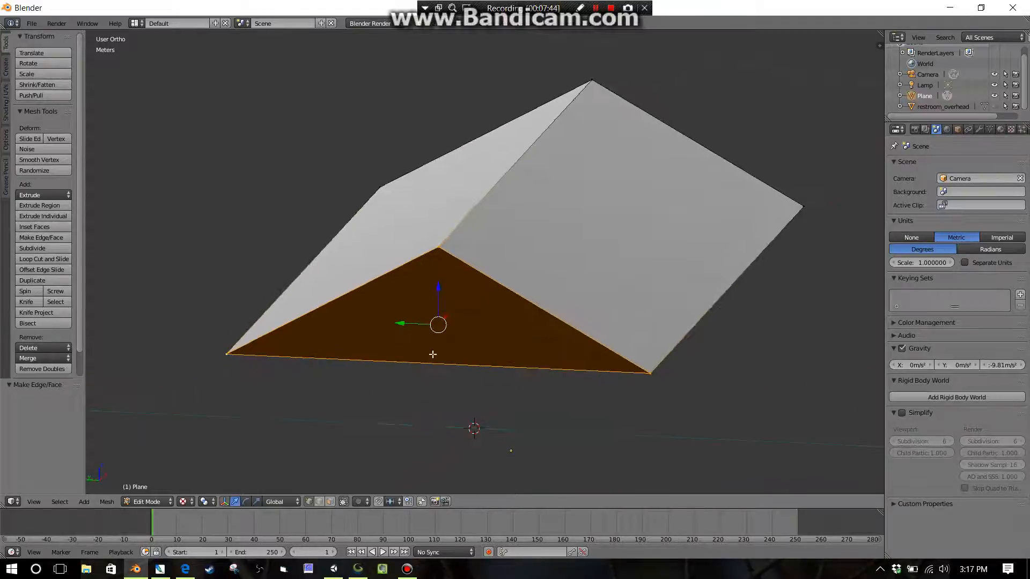
pyautogui.moveTo(433, 354); pyautogui.dragTo(391, 352, button='middle')
pyautogui.scroll(3, 374, 363)
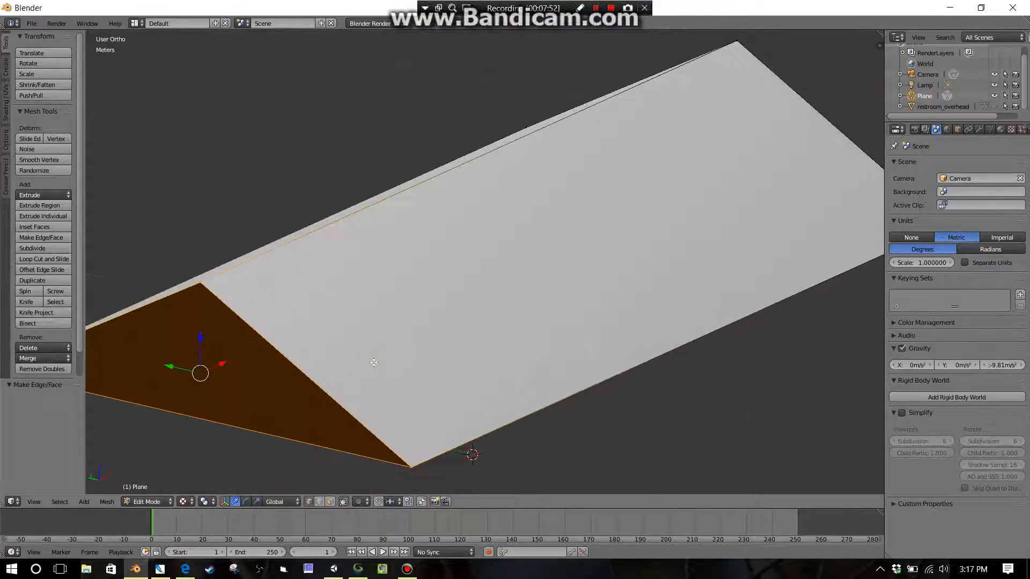
pyautogui.scroll(-3, 374, 363)
pyautogui.moveTo(353, 380); pyautogui.dragTo(567, 367, button='middle')
pyautogui.moveTo(681, 346); pyautogui.dragTo(509, 379, button='middle')
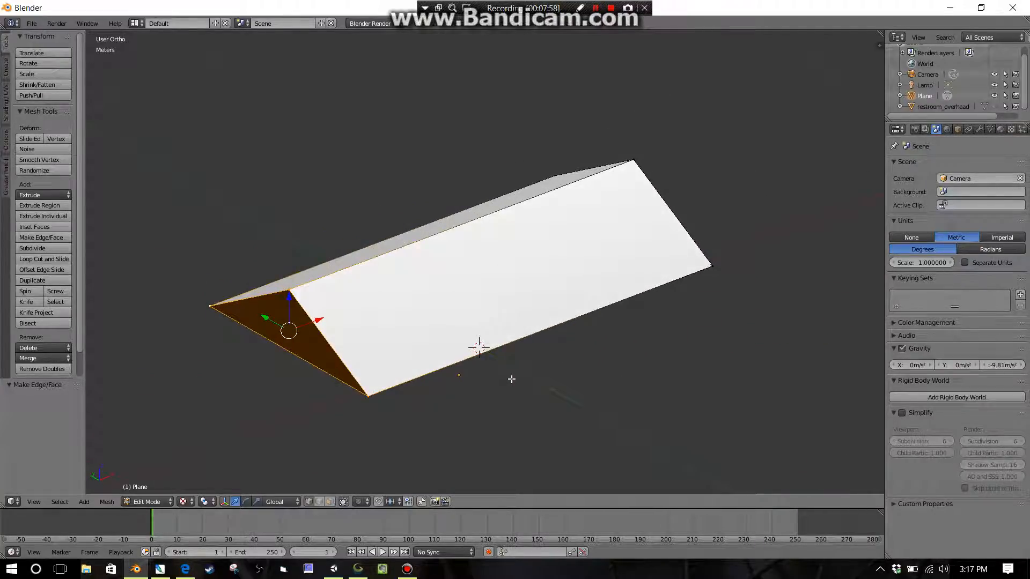
pyautogui.press('a')
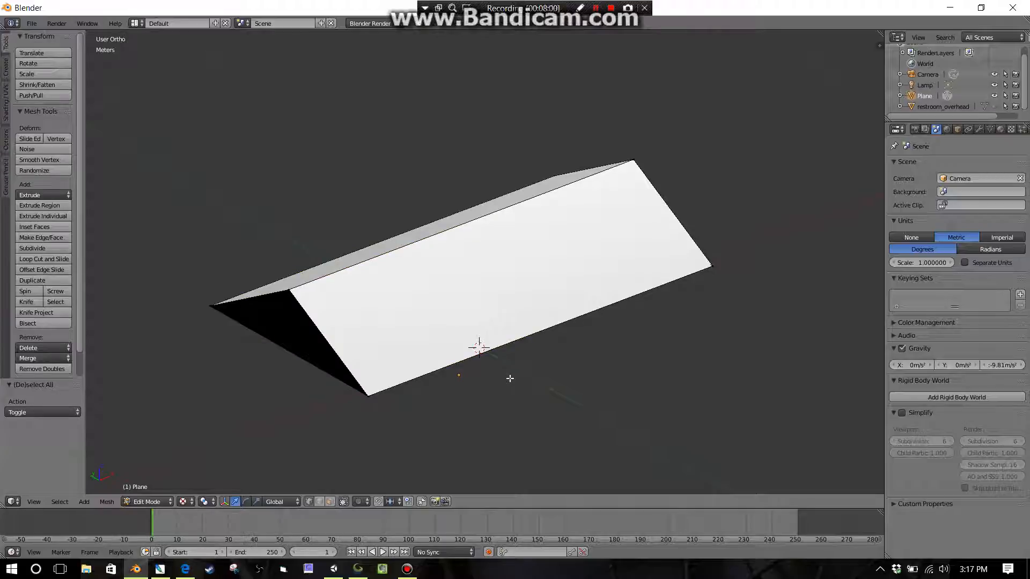
# Select all of the roof geometry and recalculate its normals to face outside.
pyautogui.press('a')
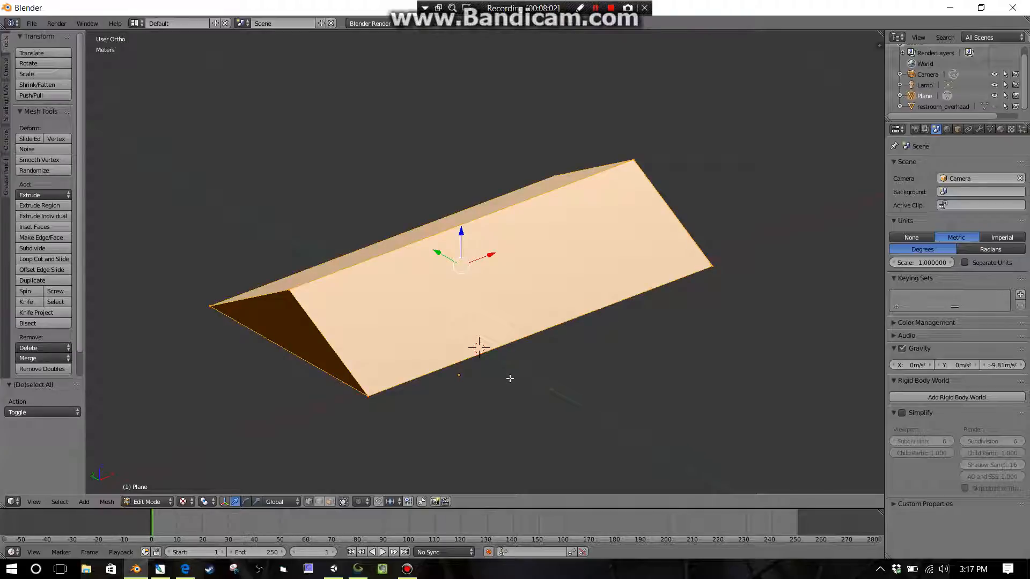
pyautogui.press('w')
pyautogui.click(69, 499)
pyautogui.moveTo(99, 503)
pyautogui.click(110, 502)
pyautogui.moveTo(159, 332)
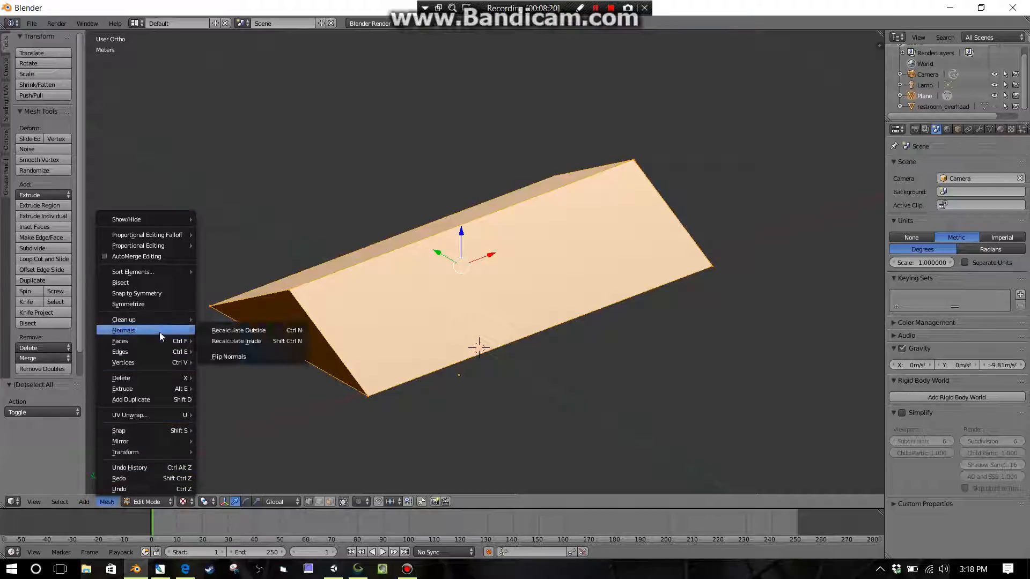
pyautogui.click(205, 330)
pyautogui.moveTo(280, 349); pyautogui.dragTo(359, 423, button='middle')
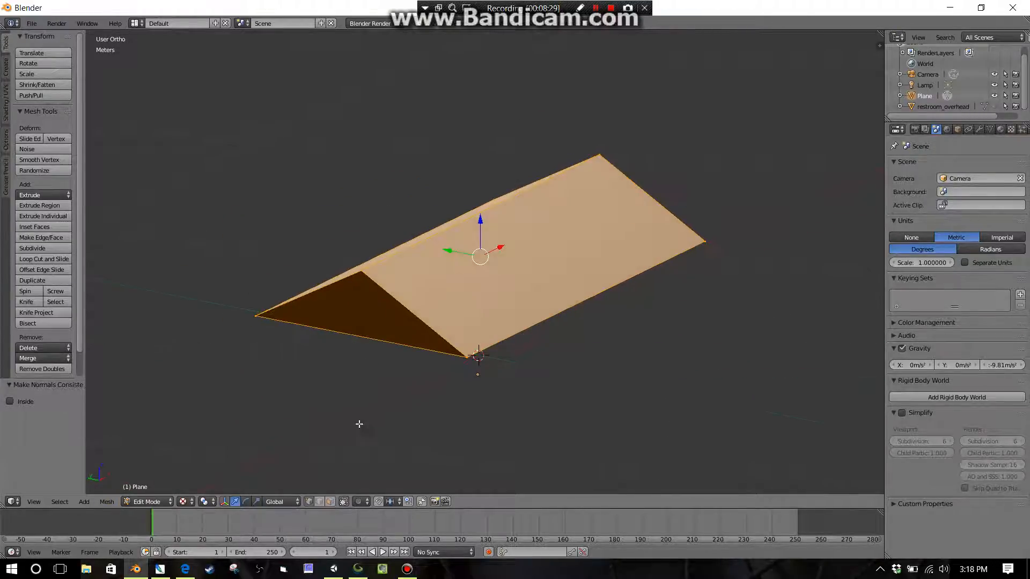
# Switch to face selection, flip the normal of the dark triangular gable face, and deselect all geometry.
pyautogui.click(330, 502)
pyautogui.click(366, 310)
pyautogui.moveTo(380, 330); pyautogui.dragTo(426, 360, button='middle')
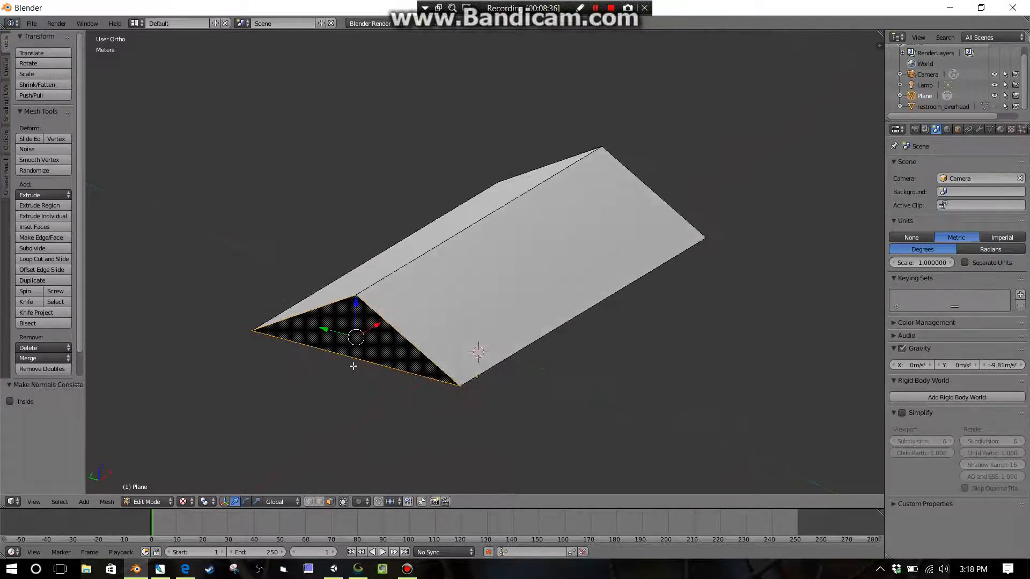
pyautogui.press('w')
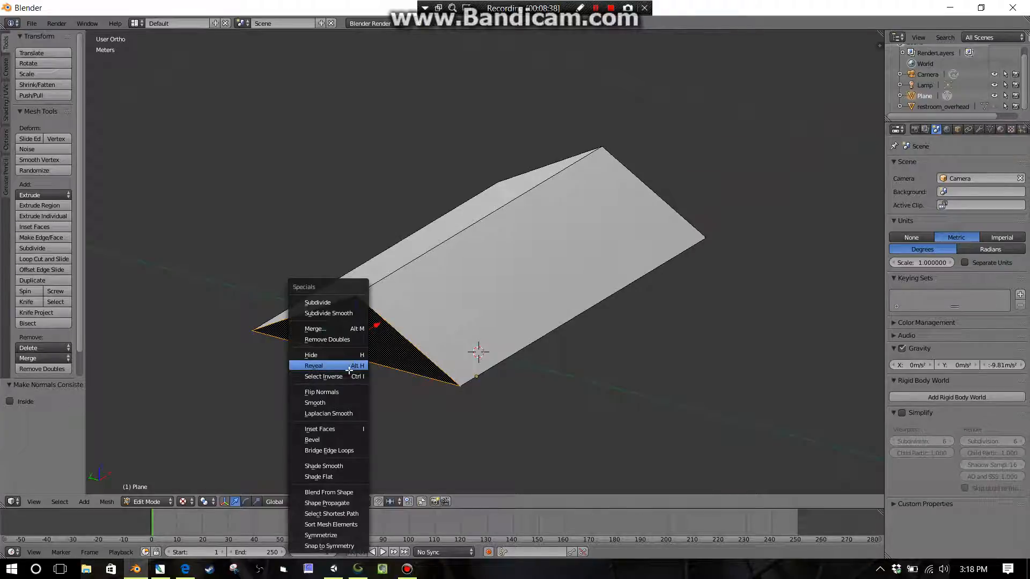
pyautogui.click(338, 392)
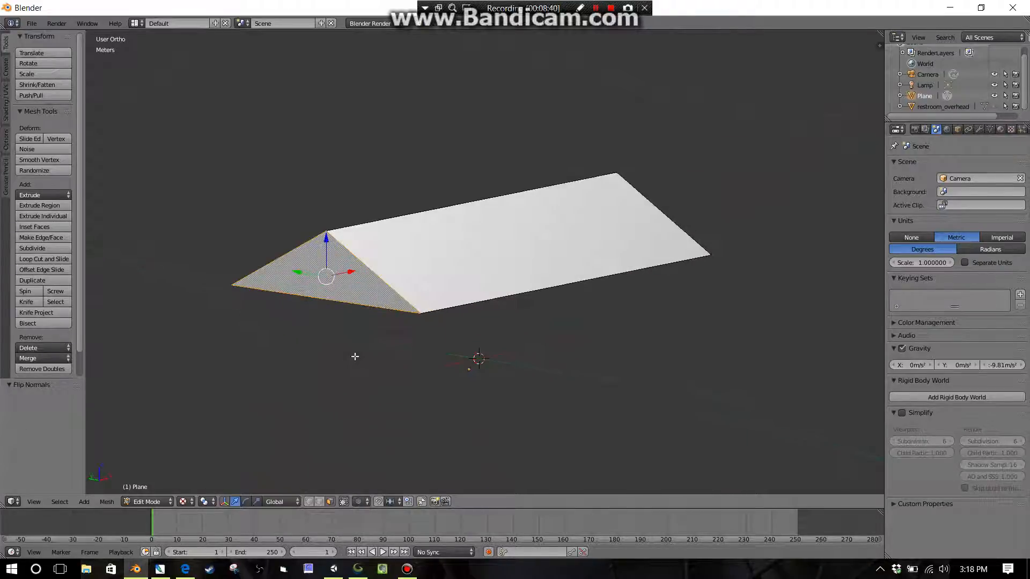
pyautogui.moveTo(395, 359)
pyautogui.mouseDown(button='middle')
pyautogui.moveTo(409, 322)
pyautogui.moveTo(337, 305)
pyautogui.moveTo(315, 320)
pyautogui.moveTo(478, 340)
pyautogui.moveTo(447, 348)
pyautogui.moveTo(430, 345)
pyautogui.moveTo(555, 345)
pyautogui.moveTo(381, 353)
pyautogui.mouseUp(button='middle')
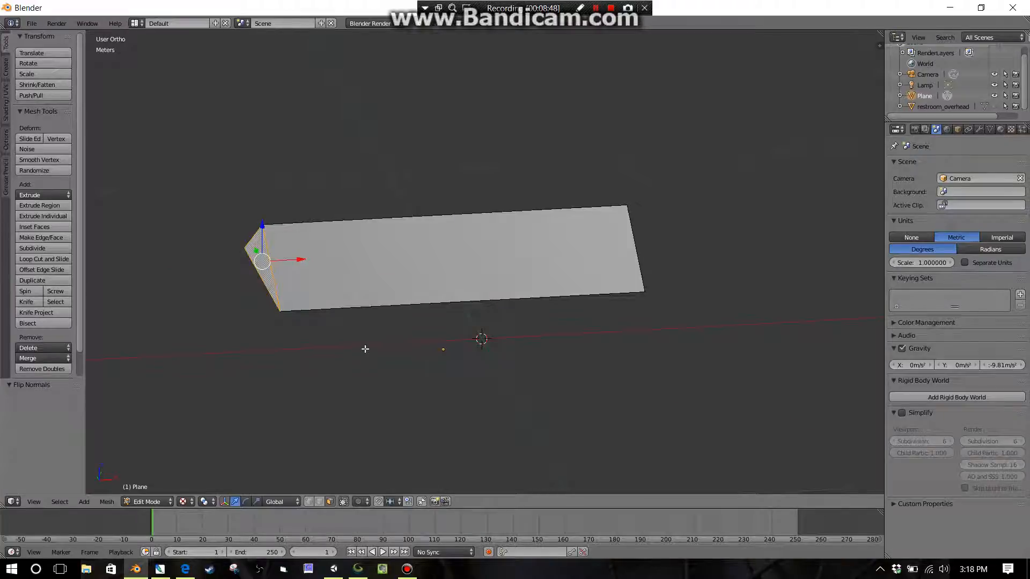
pyautogui.press('a')
# Select the four eave corner vertices on the roof's open underside and fill them with a rectangular face.
pyautogui.moveTo(384, 347); pyautogui.dragTo(319, 283, button='middle')
pyautogui.moveTo(410, 331); pyautogui.dragTo(516, 277, button='middle')
pyautogui.scroll(3, 511, 322)
pyautogui.scroll(-4, 519, 278)
pyautogui.moveTo(554, 237); pyautogui.dragTo(525, 215, button='middle')
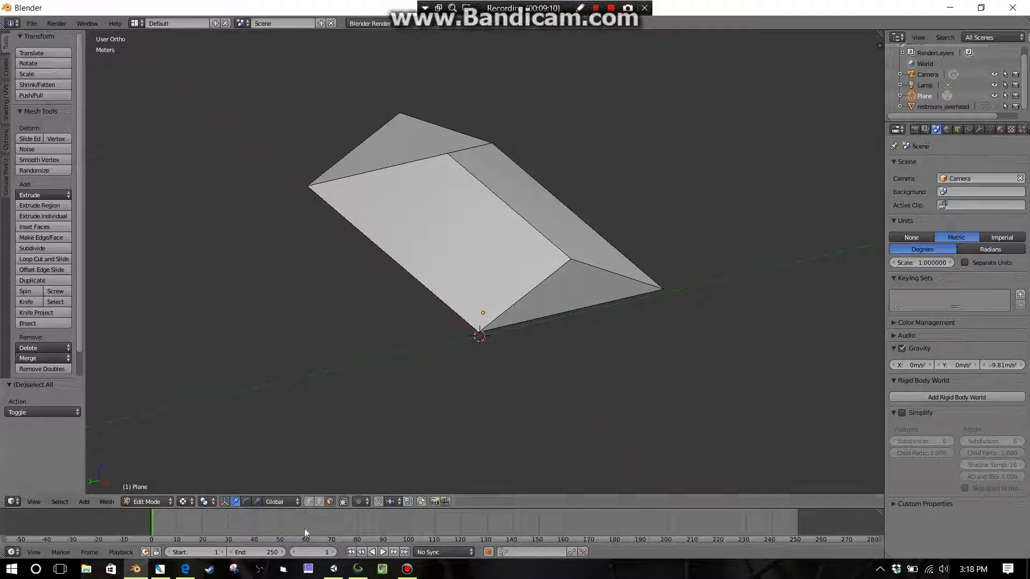
pyautogui.rightClick(497, 144)
pyautogui.keyDown('shift'); pyautogui.rightClick(663, 290); pyautogui.keyUp('shift')
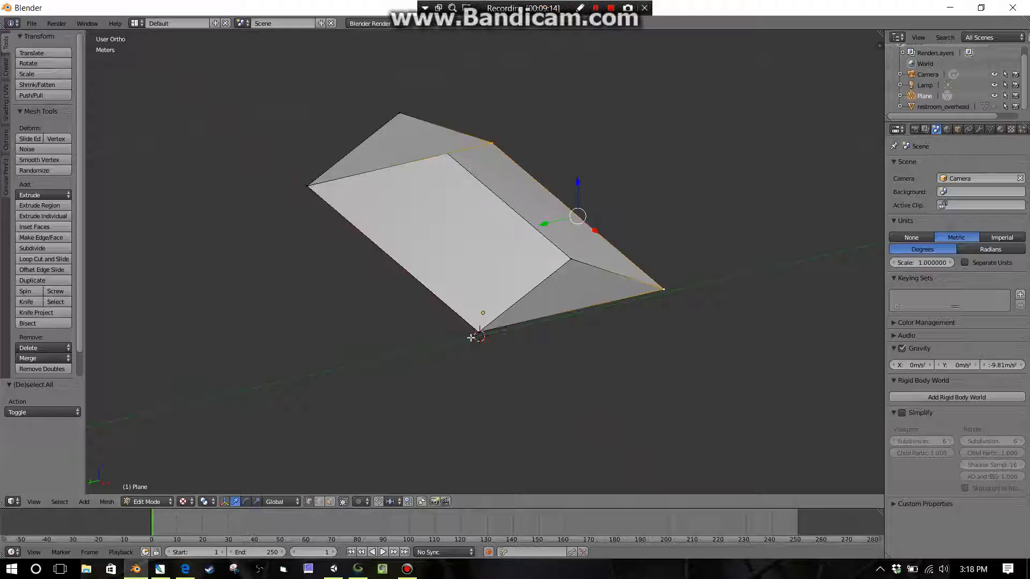
pyautogui.keyDown('shift'); pyautogui.rightClick(479, 332); pyautogui.keyUp('shift')
pyautogui.keyDown('shift'); pyautogui.rightClick(309, 187); pyautogui.keyUp('shift')
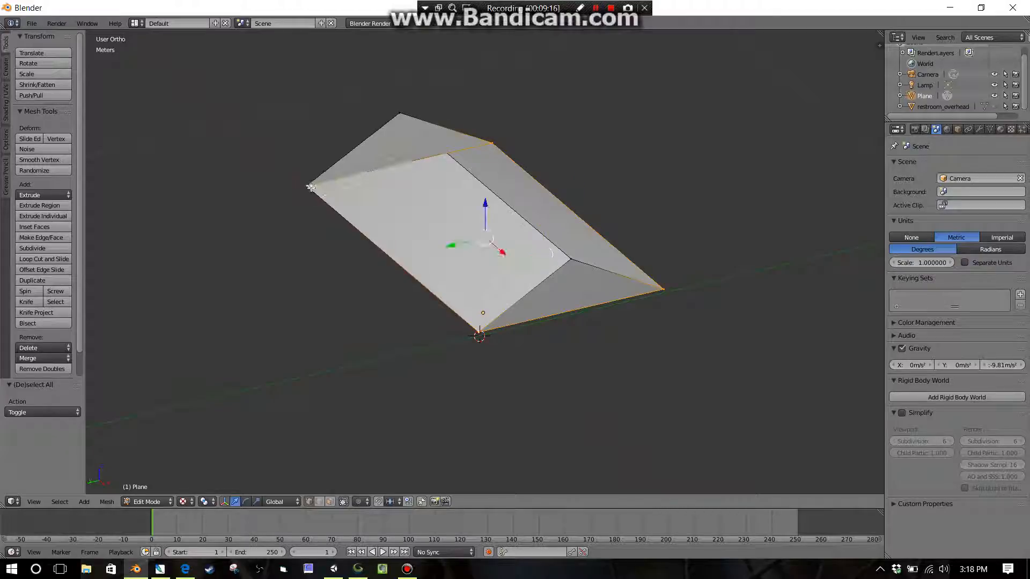
pyautogui.moveTo(386, 231); pyautogui.dragTo(416, 224, button='middle')
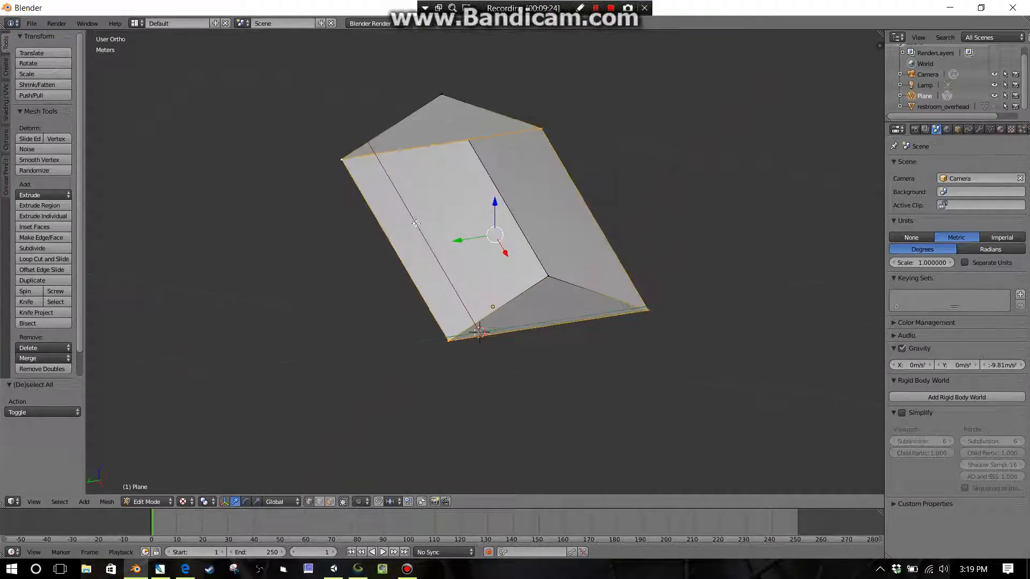
pyautogui.press('f')
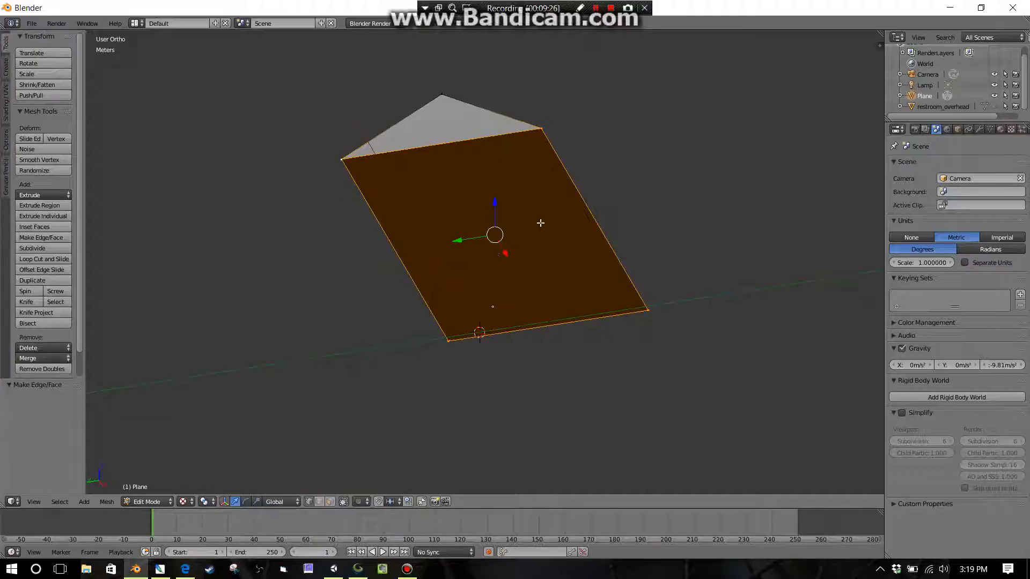
pyautogui.moveTo(549, 220); pyautogui.dragTo(467, 252, button='middle')
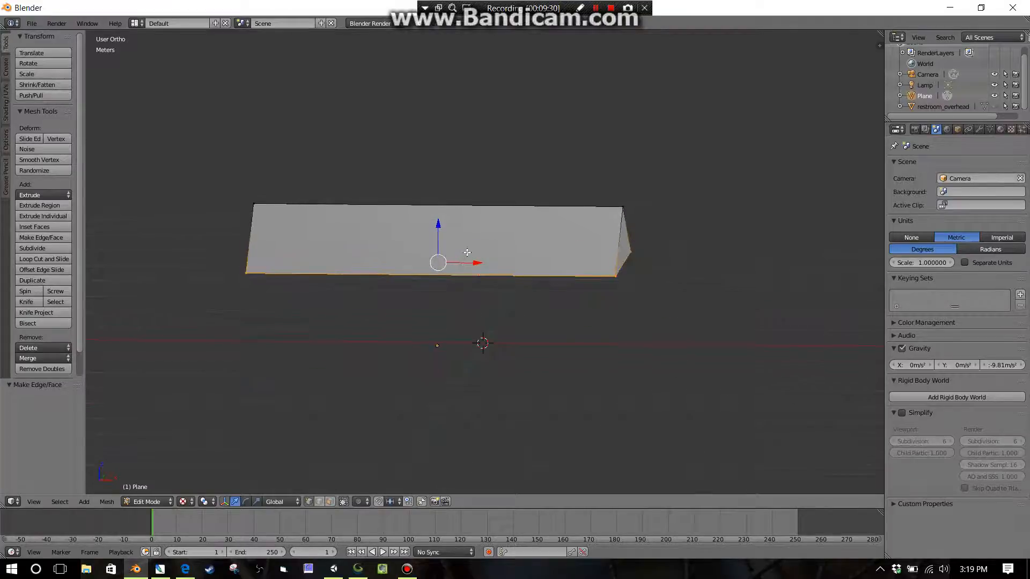